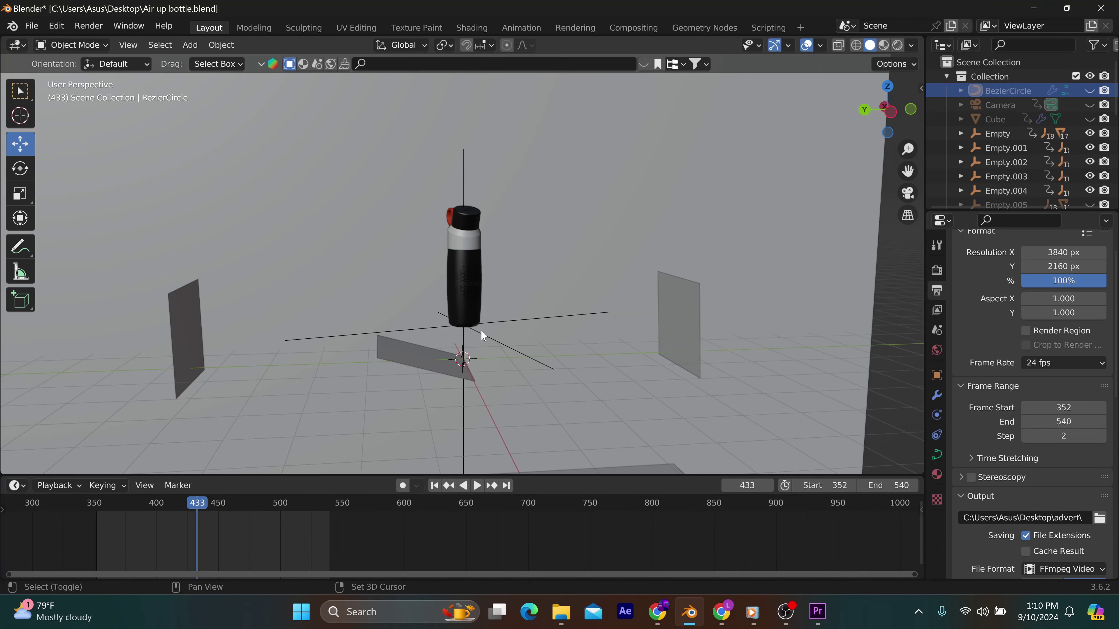
Add a Bezier circle curve and raise it along Z to the middle of the bottle's body.
key(shift+a)
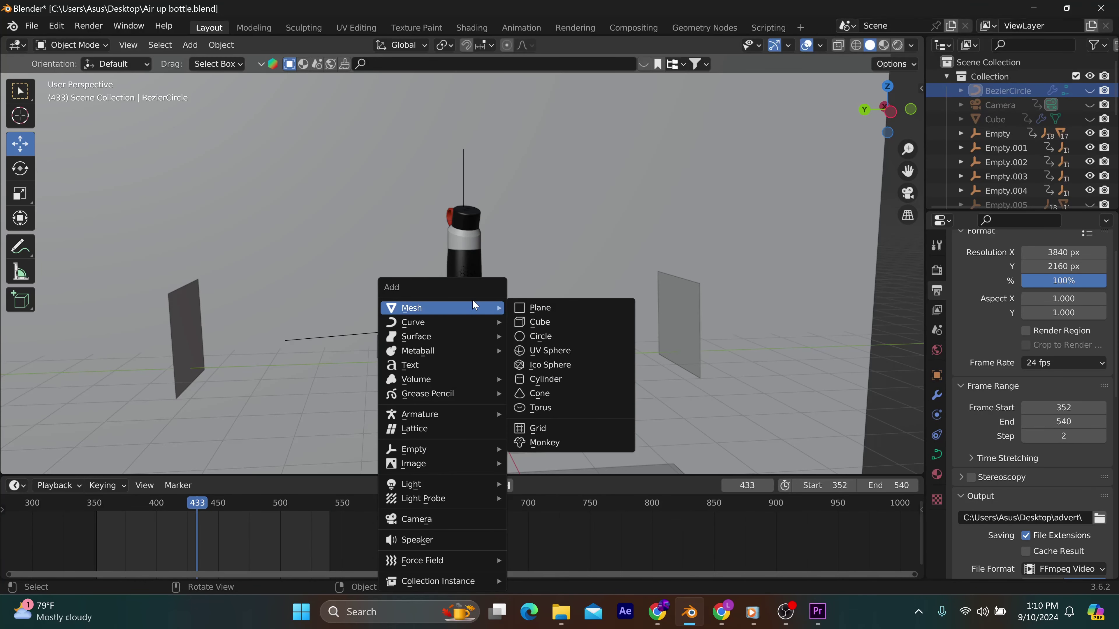
mouse_move(465, 320)
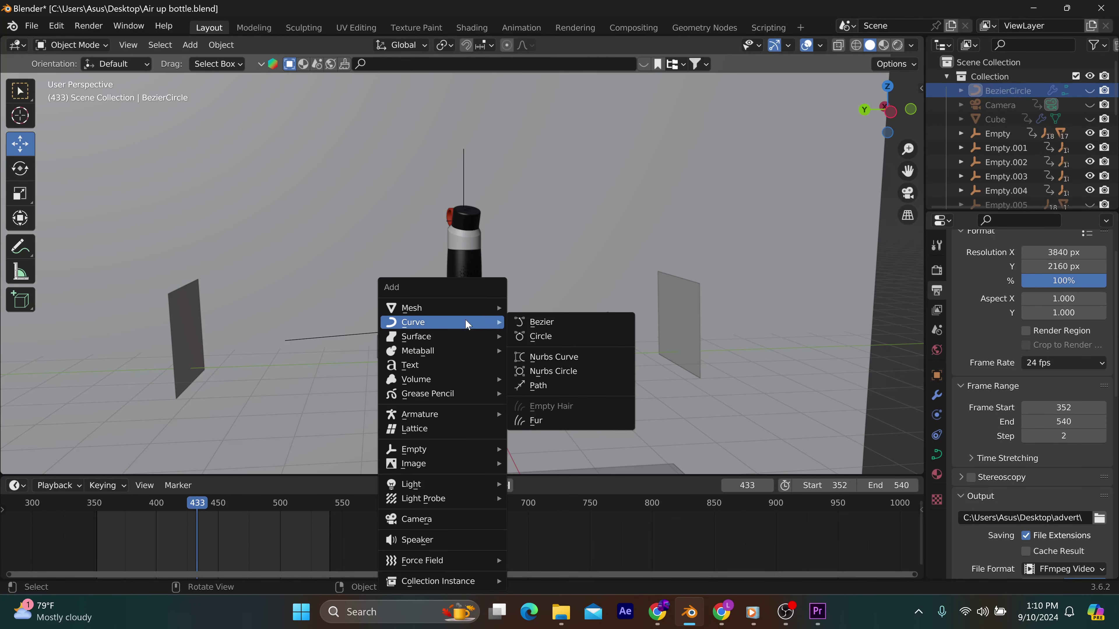
click(549, 346)
drag(461, 310, 462, 222)
middle_drag(485, 314, 491, 313)
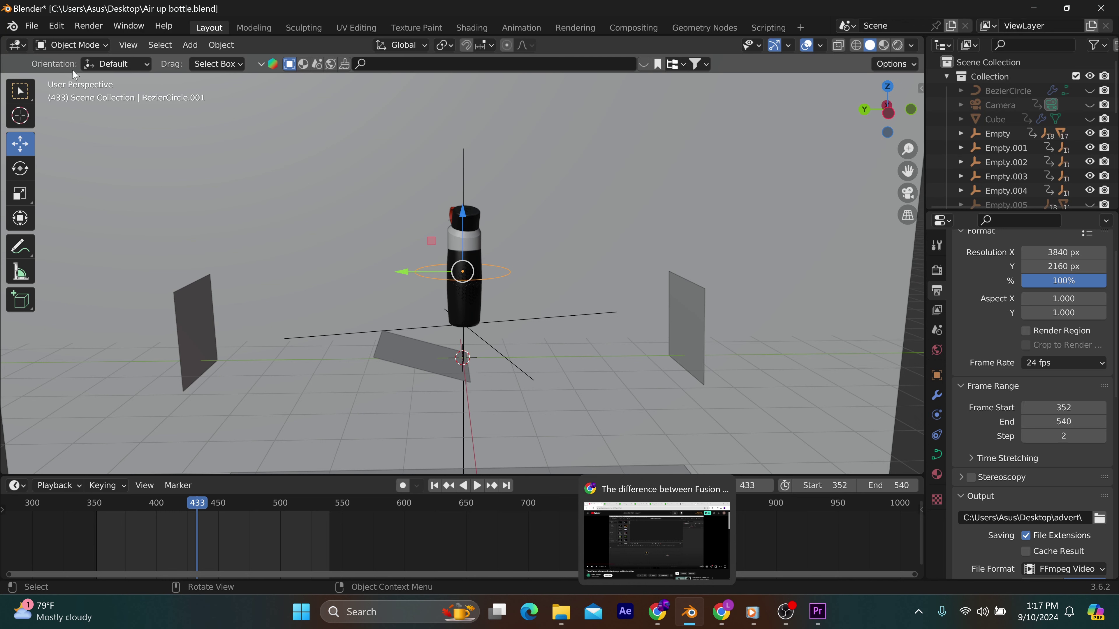
In Edit Mode, tilt the circle by lowering one side control point and raising the opposite one, then return to Object Mode.
click(70, 45)
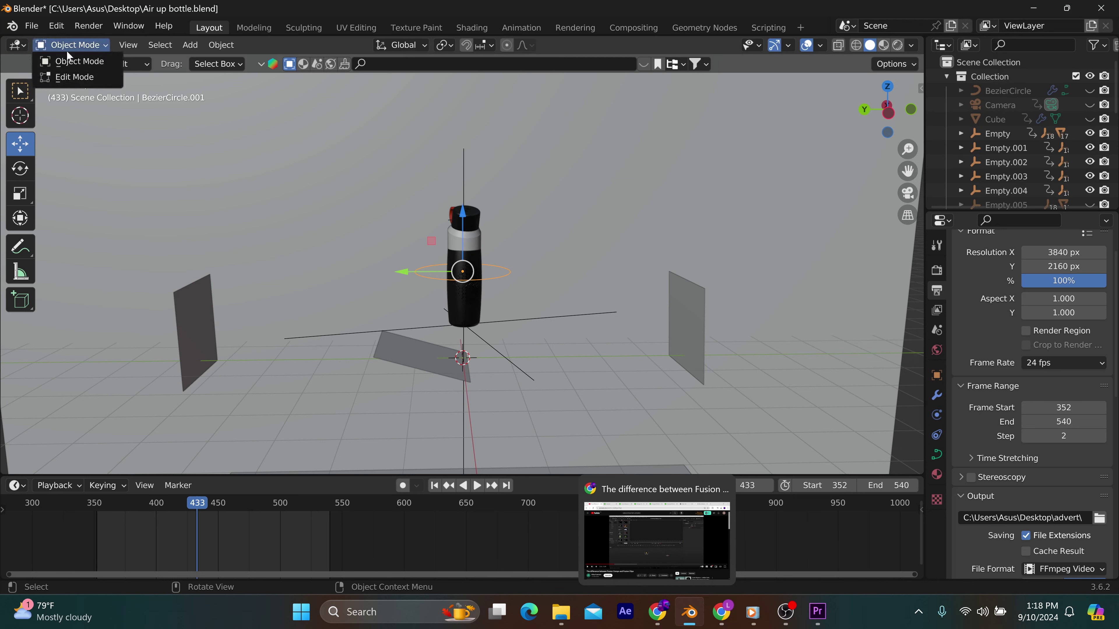
click(72, 77)
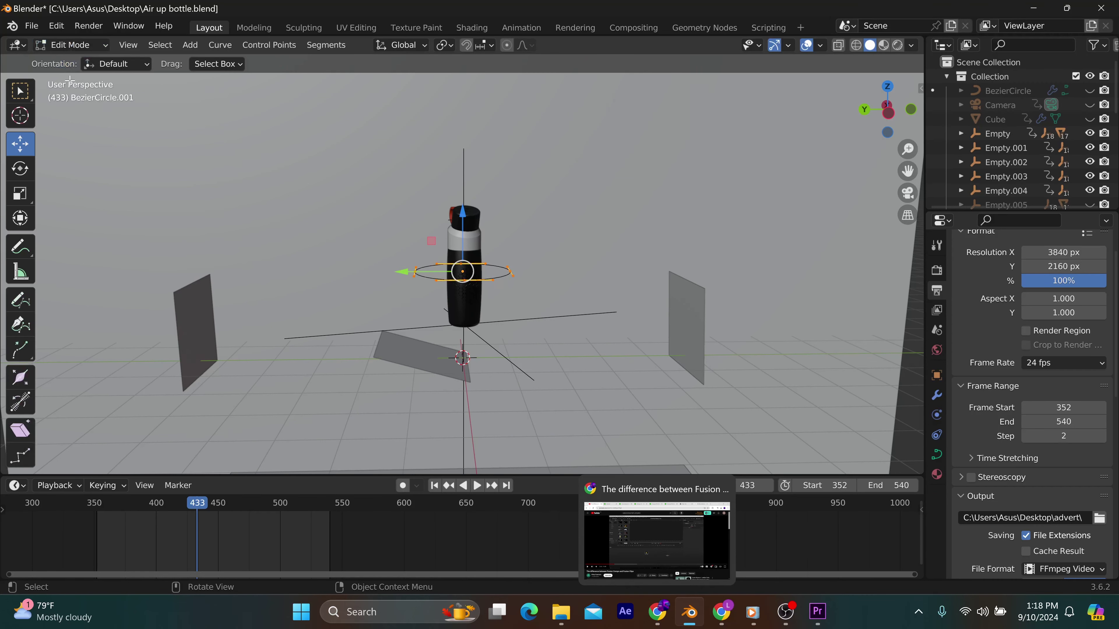
click(414, 271)
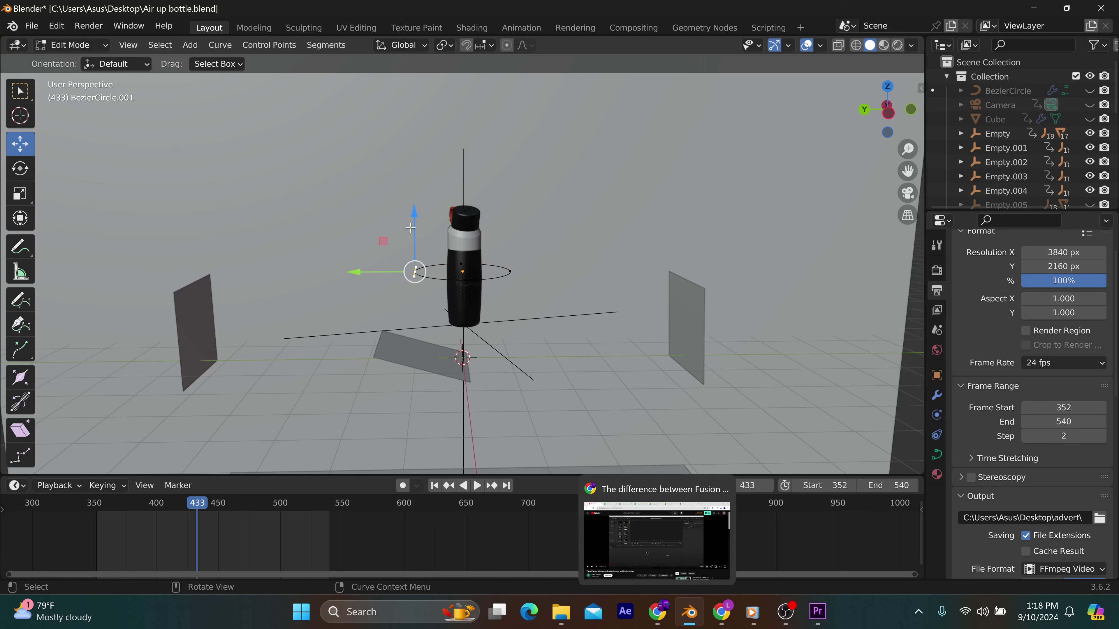
drag(415, 215, 416, 226)
click(509, 271)
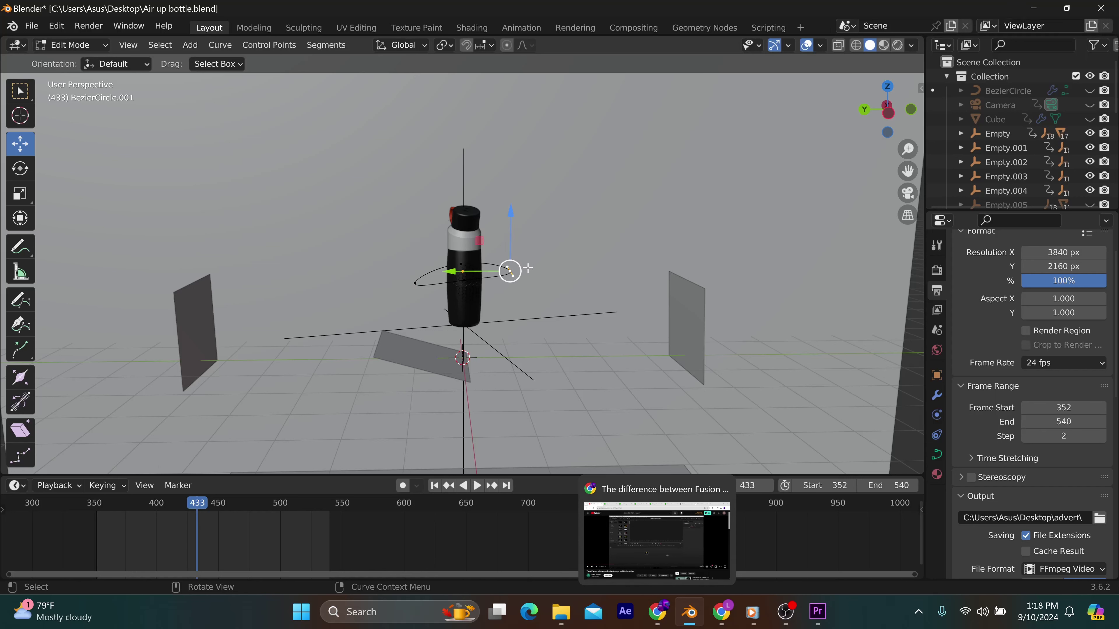
drag(508, 229, 511, 205)
middle_drag(515, 298, 554, 305)
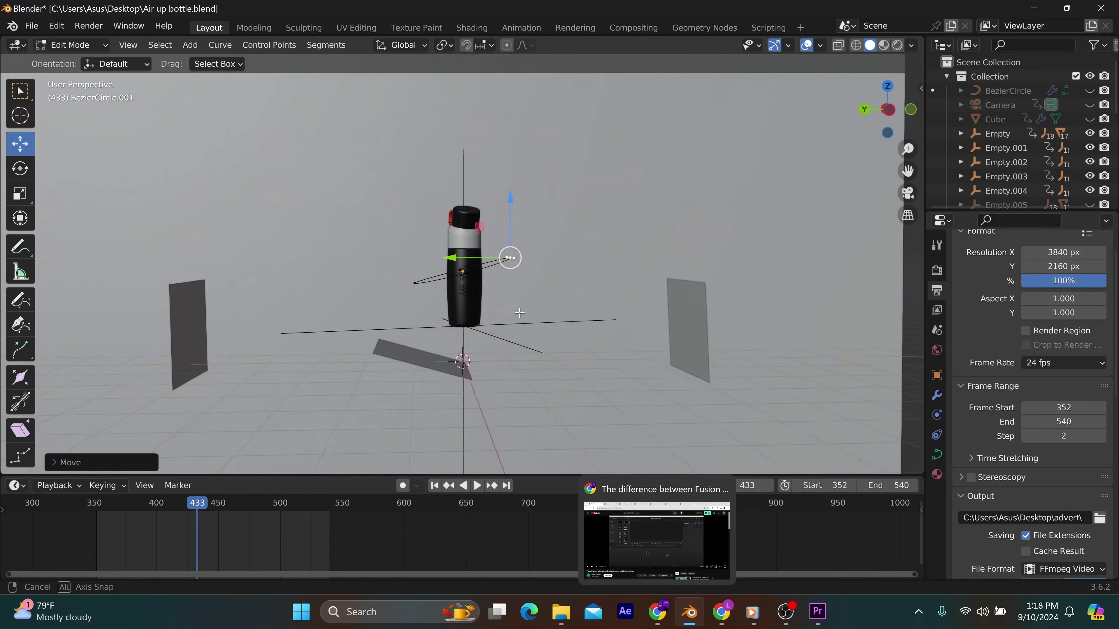
key(Tab)
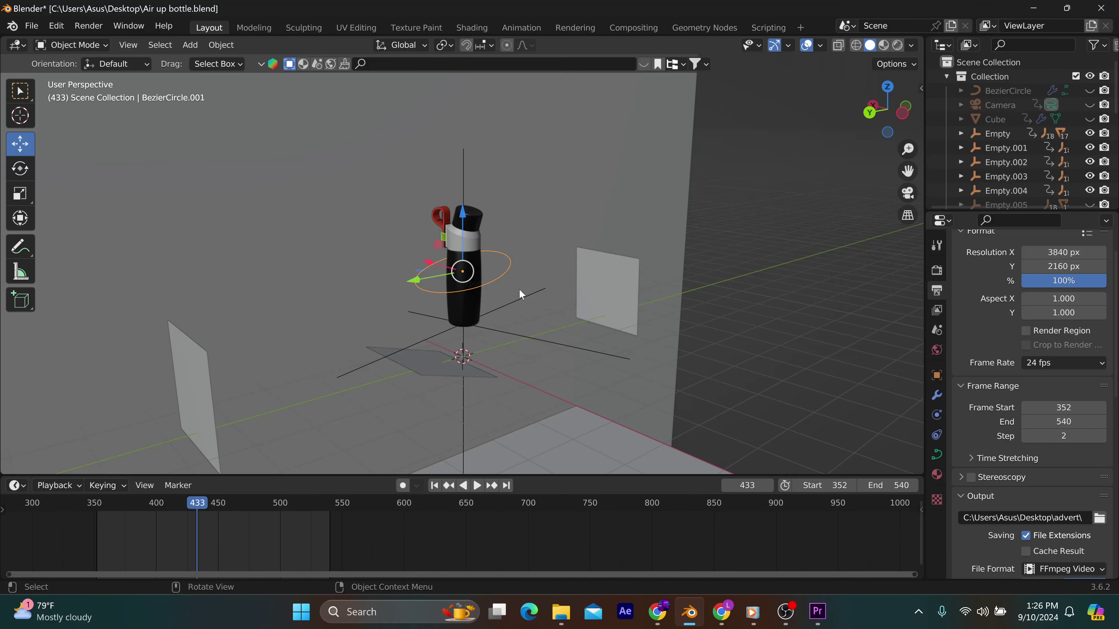
Scale up the tilted circle so it forms a wider ring around the bottle.
key(s)
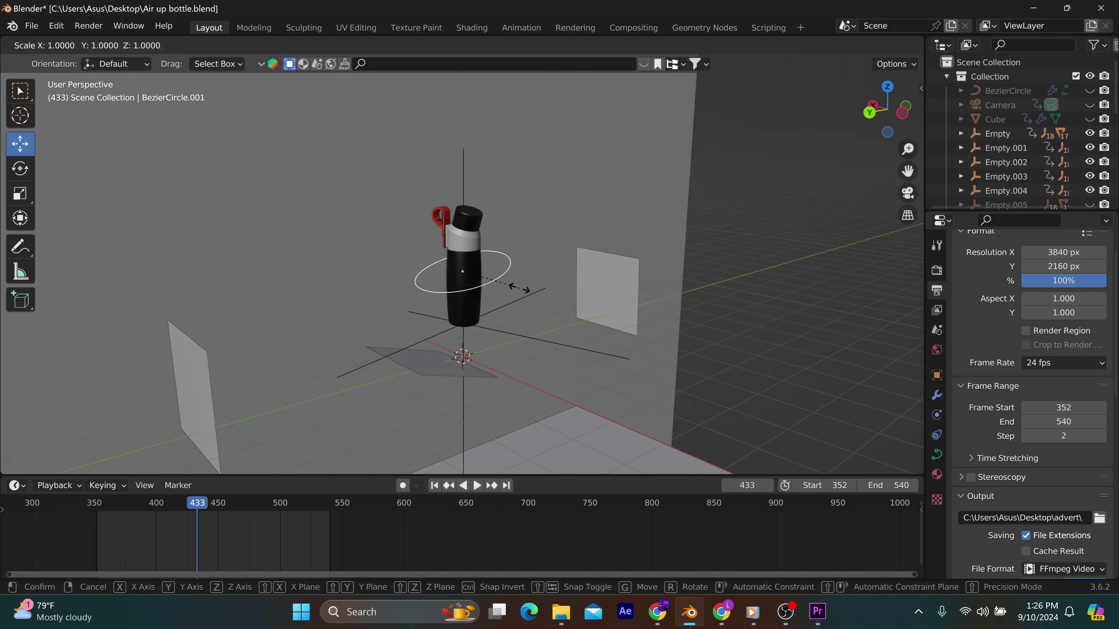
click(537, 312)
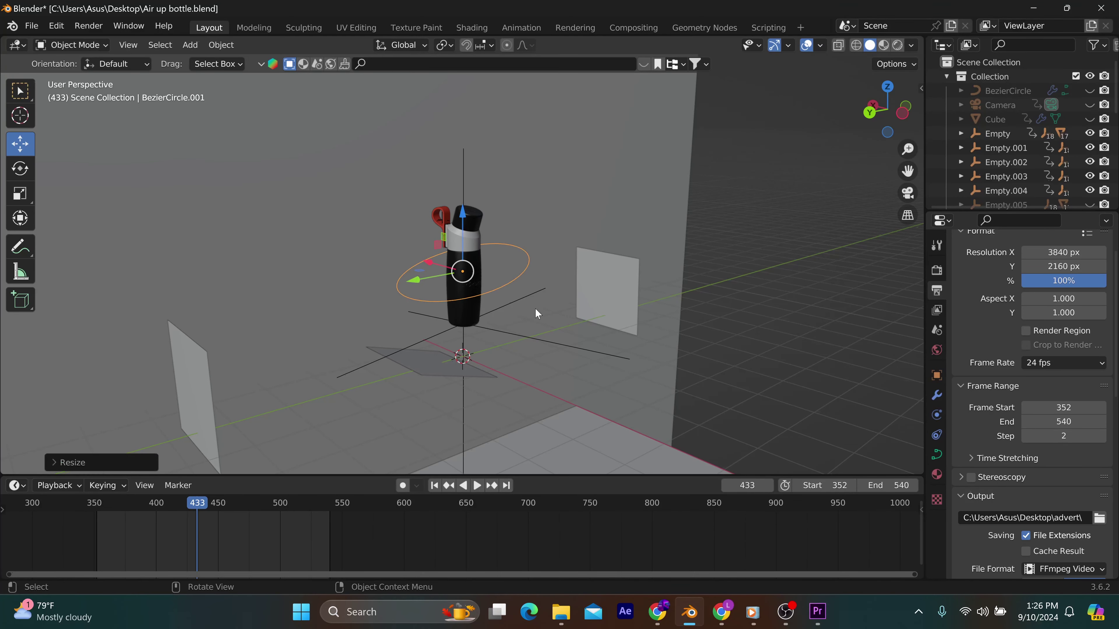
middle_drag(536, 312, 479, 299)
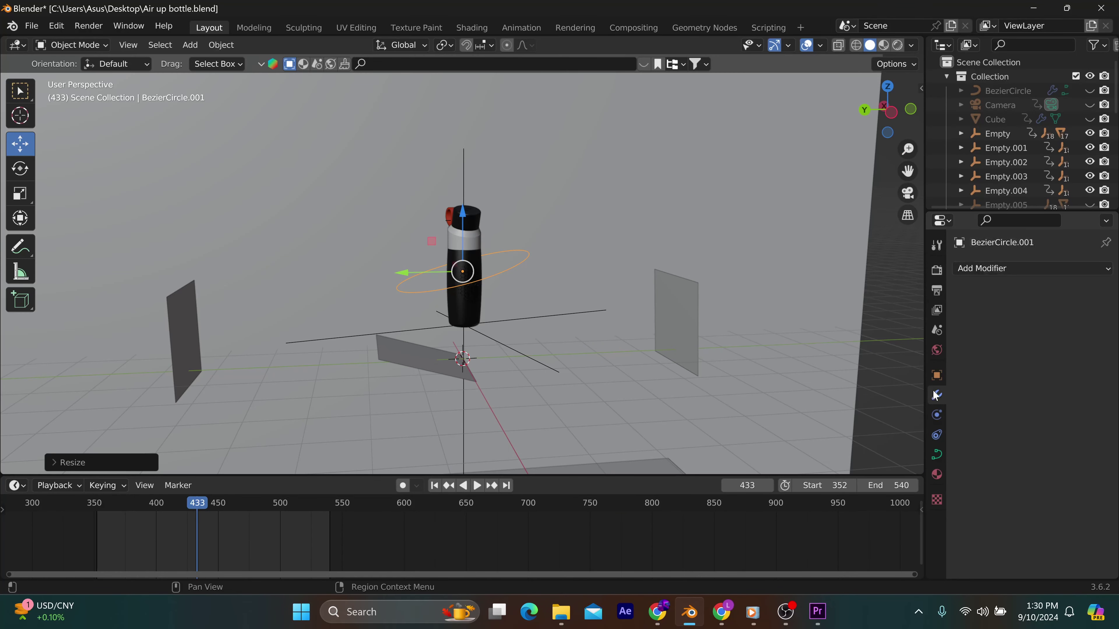
Add a Subdivision Surface modifier to the circle with its viewport level set to 2.
click(976, 268)
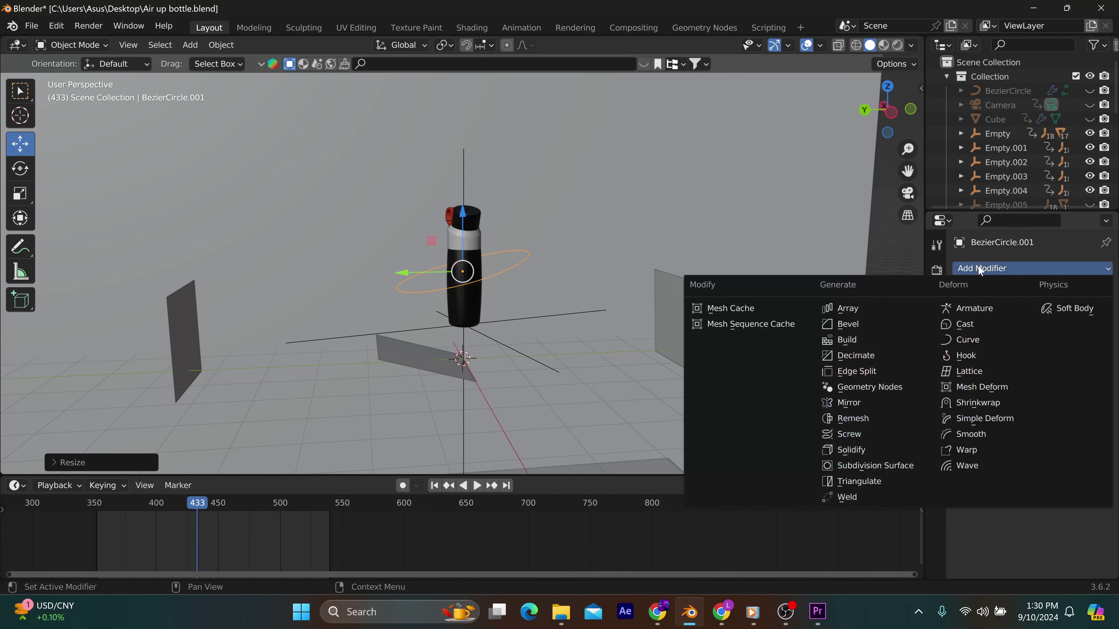
click(877, 469)
click(1054, 331)
text(2)
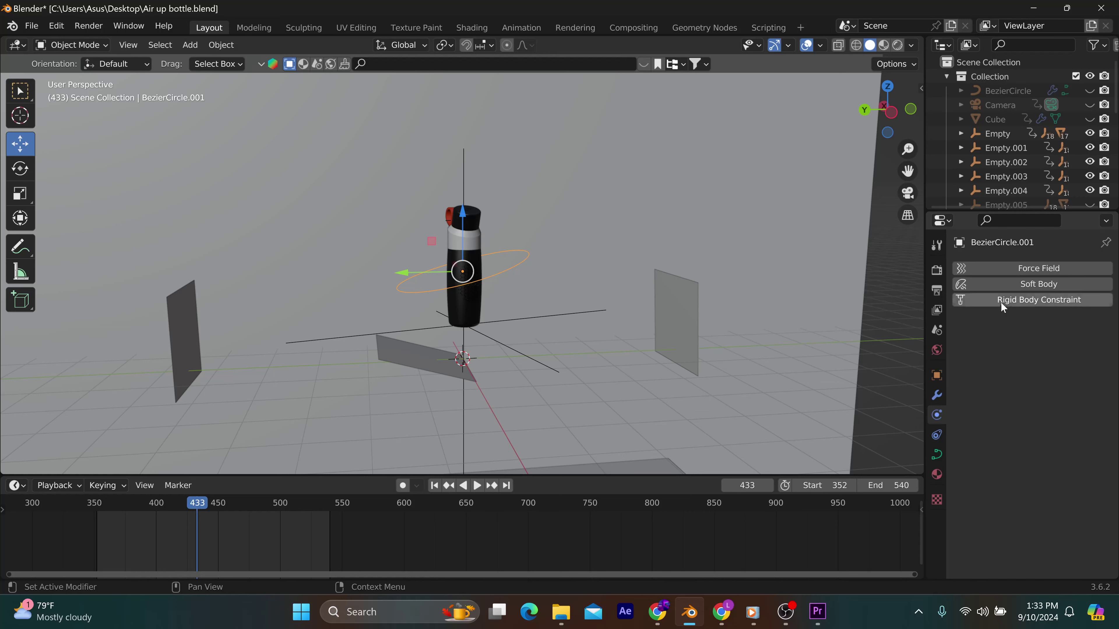
Add a force field to the circle and set its shape to Curve.
click(1004, 268)
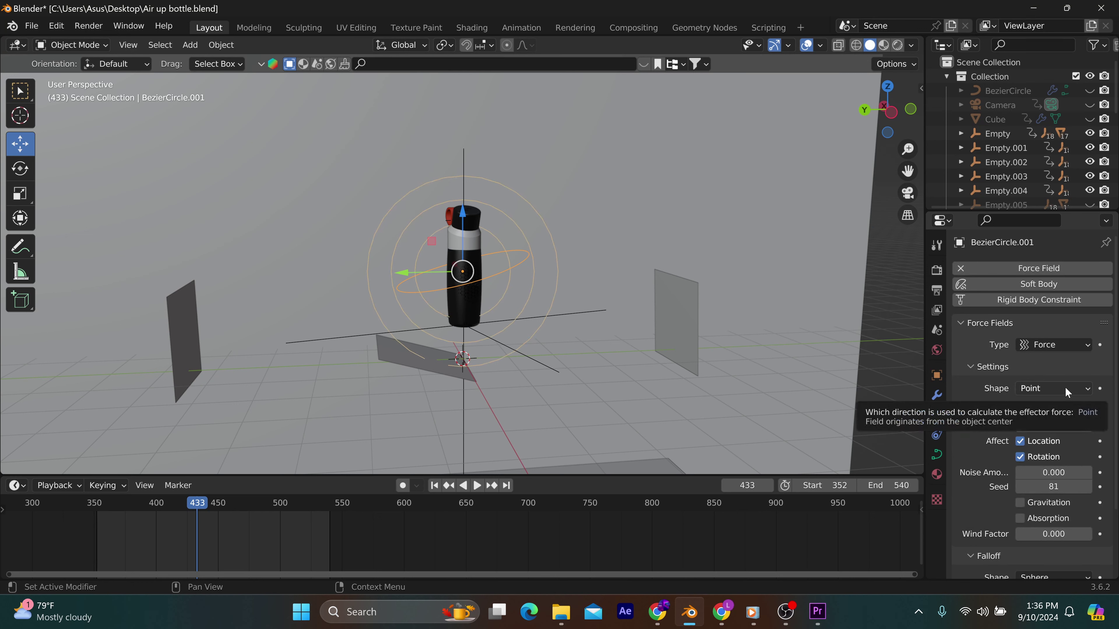
click(1082, 389)
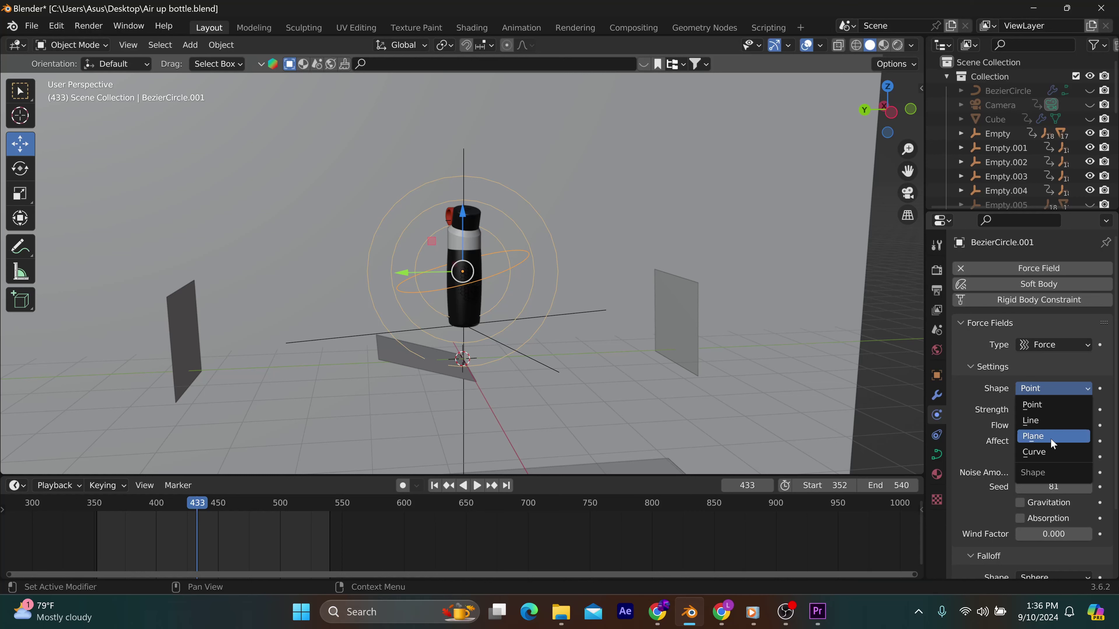
click(1050, 452)
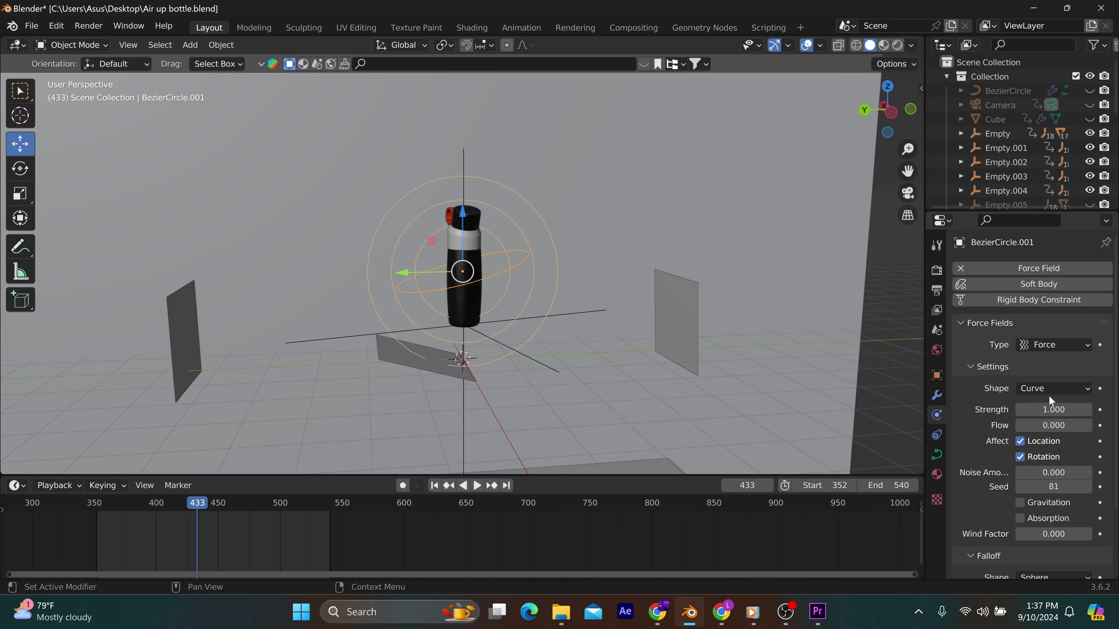
Set the circle's force field strength to -5 and its flow to 1.
click(1049, 409)
text(-1)
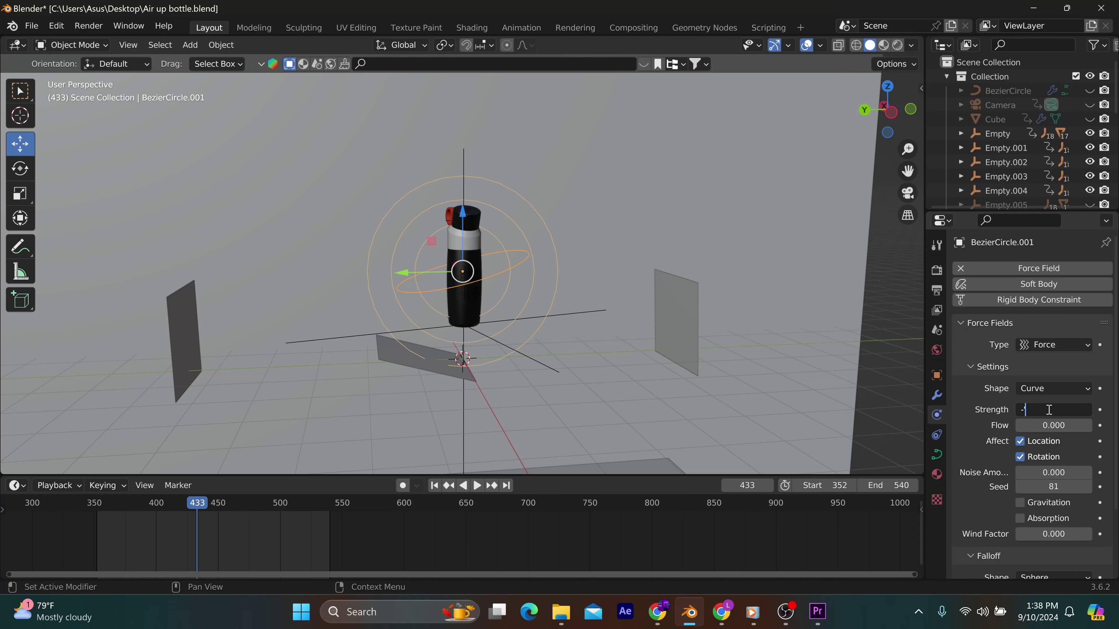
text(5)
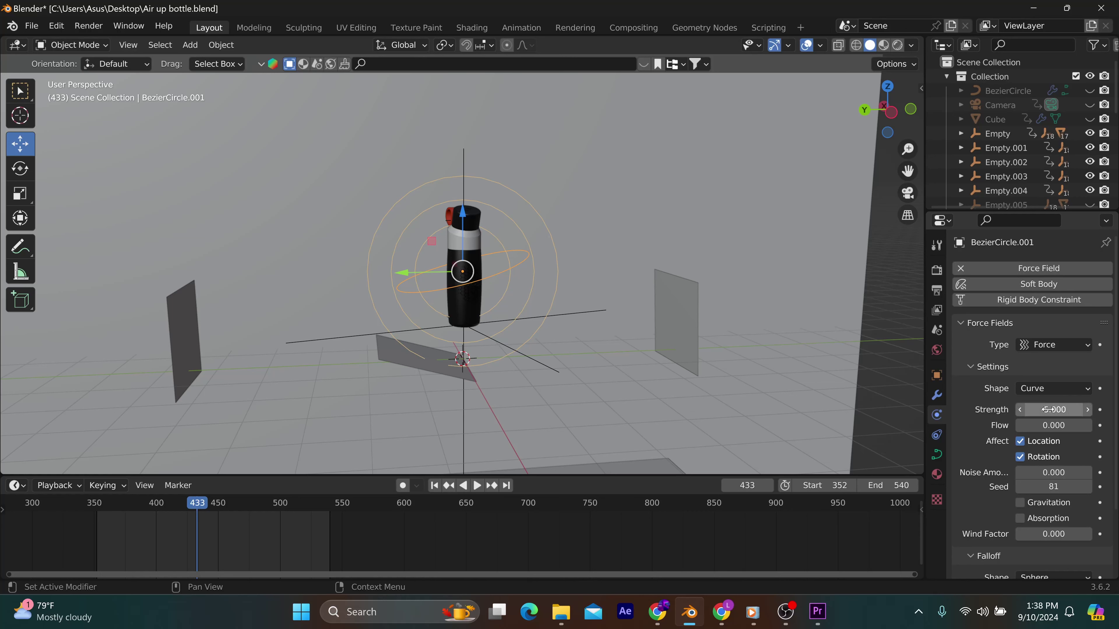
key(Return)
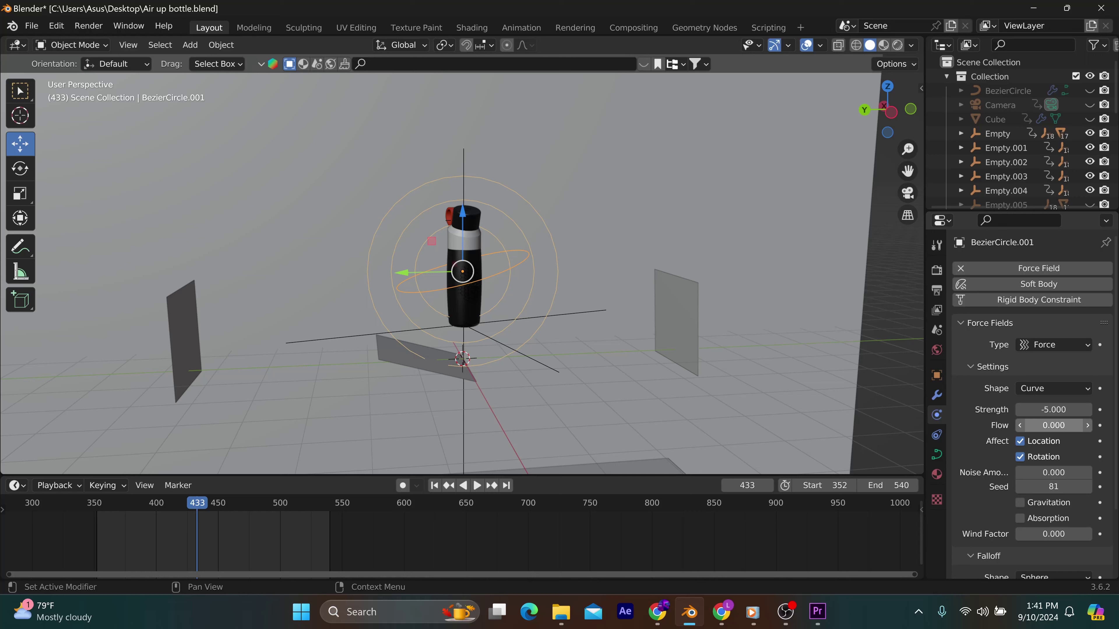
click(1060, 425)
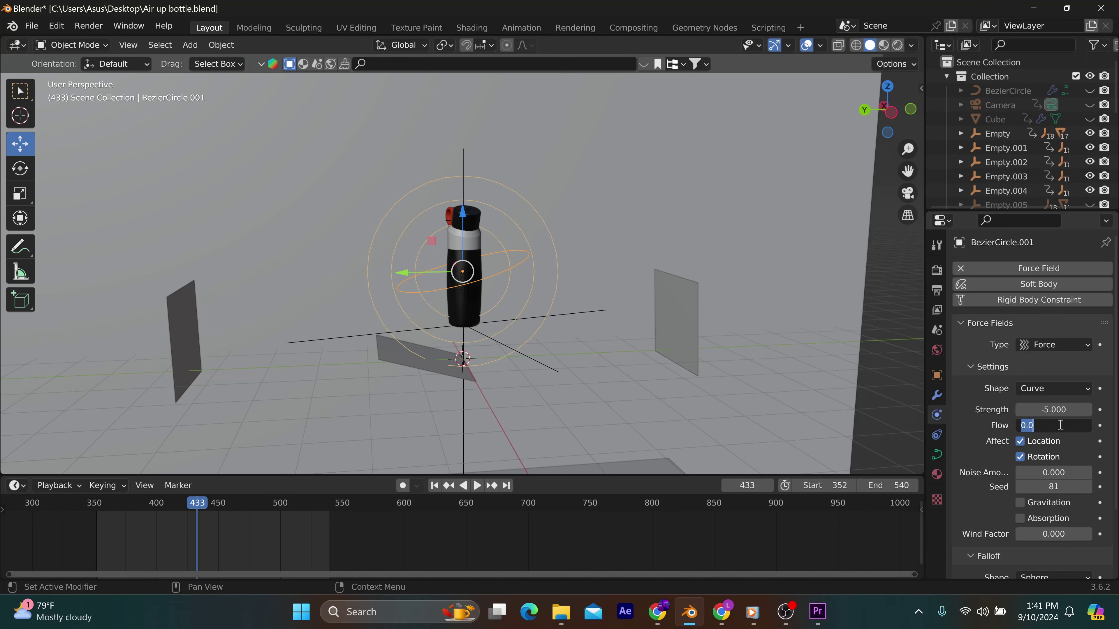
text(1)
key(Return)
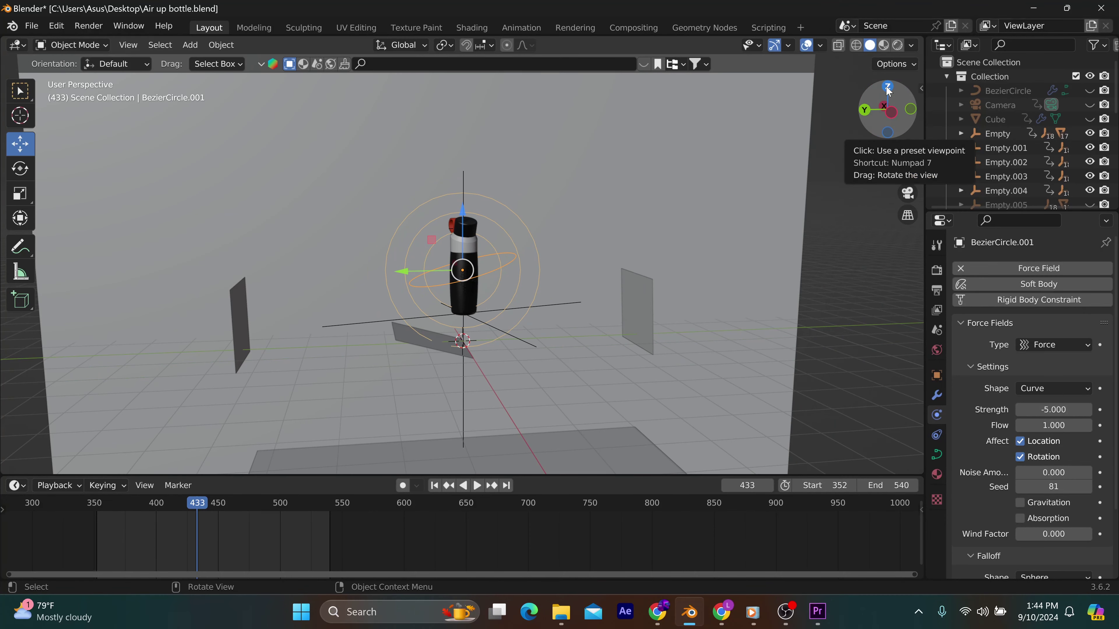
Add a UV sphere and move it beside the bottle at the height of the circle curve.
click(888, 91)
drag(907, 172, 923, 220)
scroll(705, 353, up, 3)
middle_drag(705, 353, 751, 308)
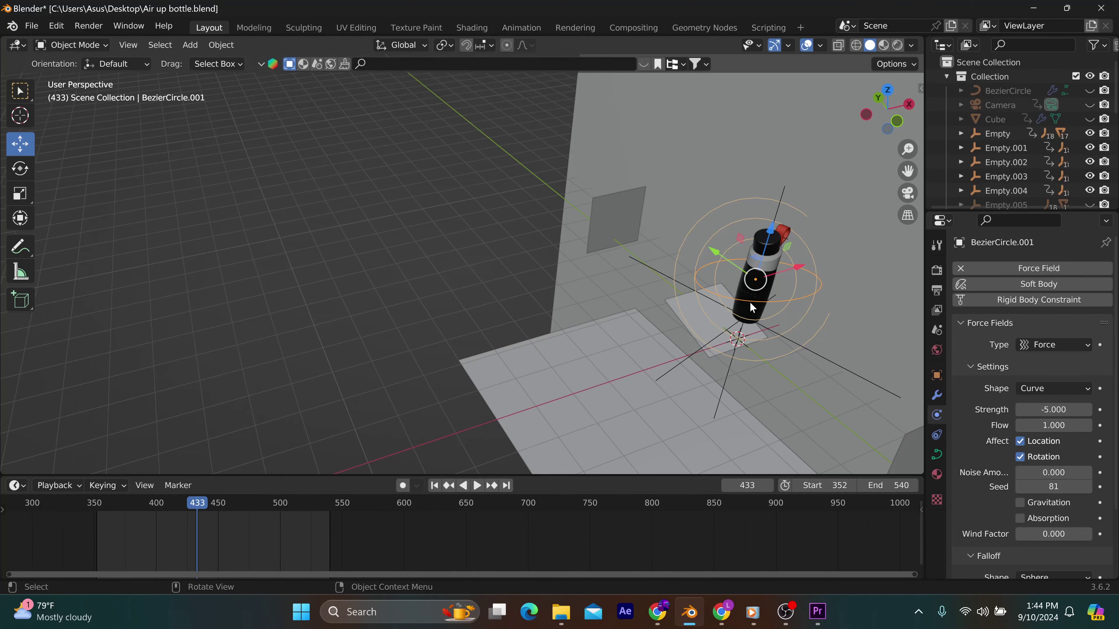
key(shift+a)
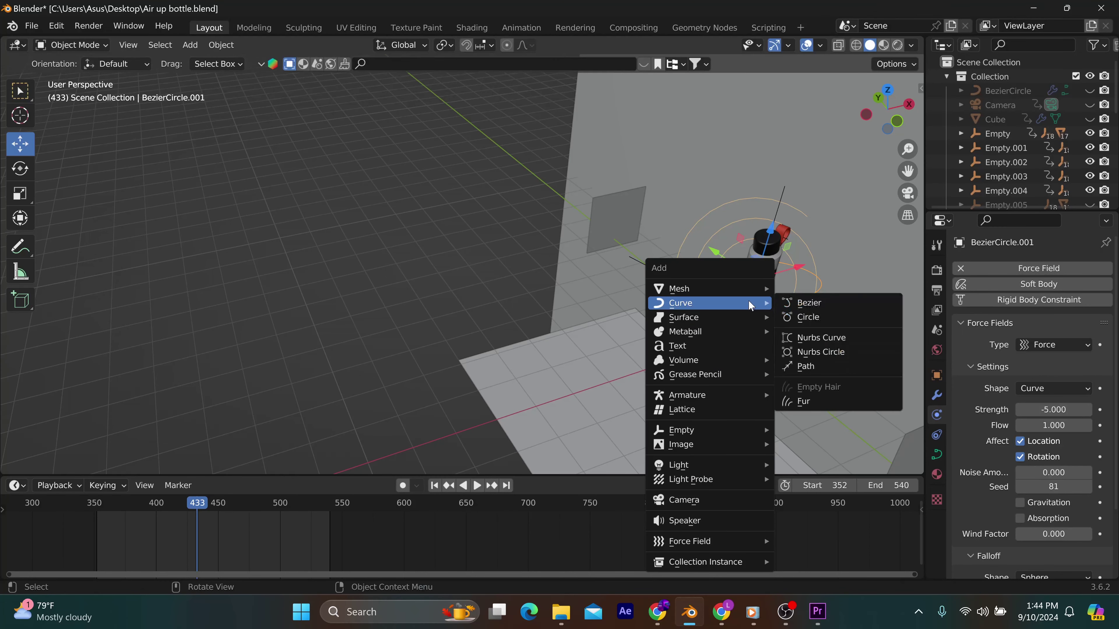
mouse_move(748, 292)
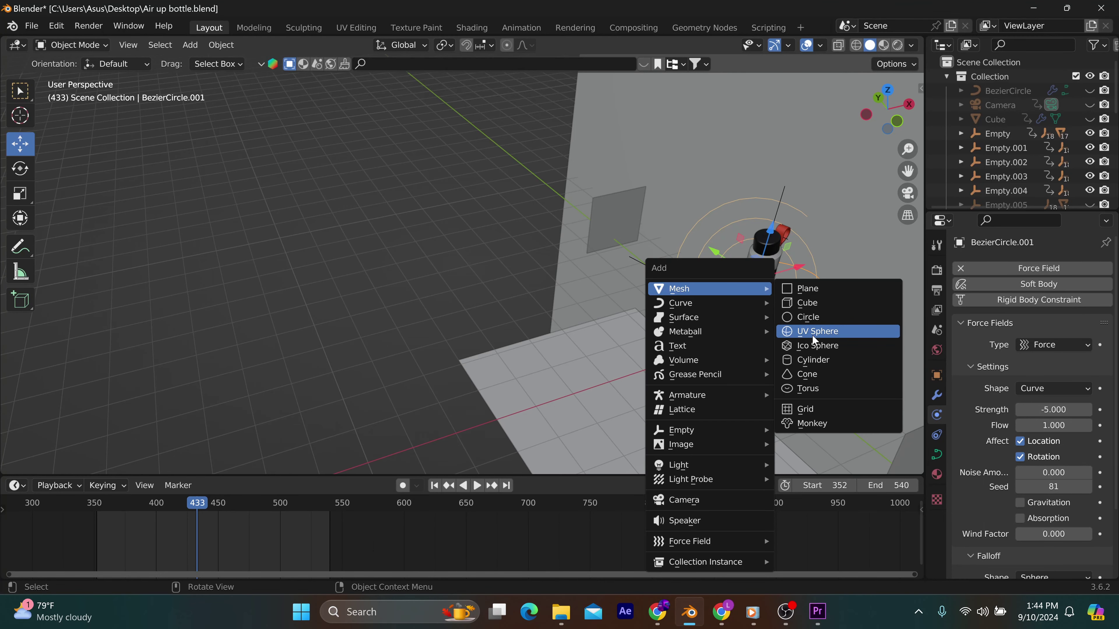
click(811, 335)
key(g)
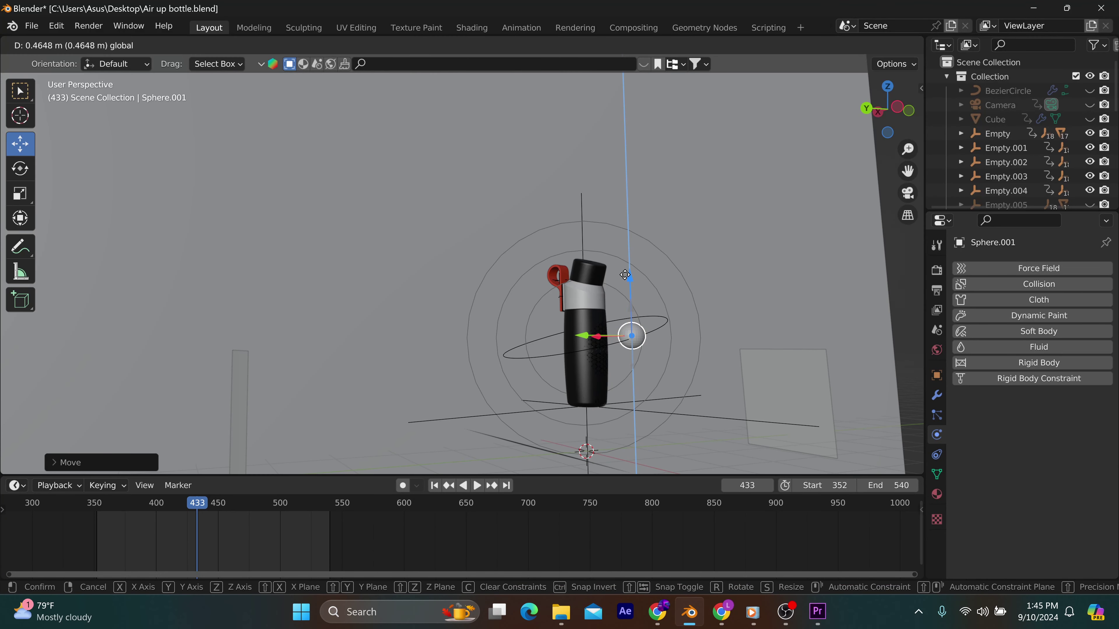
click(625, 275)
Shift the small sphere along X onto the circle curve and scale it up slightly.
middle_drag(681, 380, 770, 432)
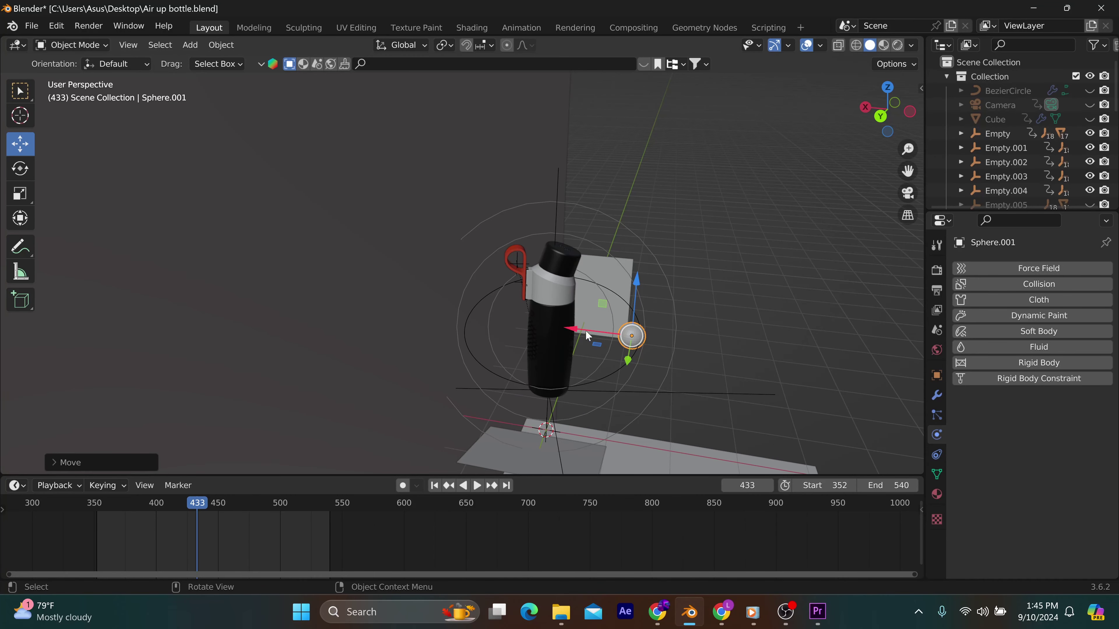
drag(589, 333, 590, 331)
key(s)
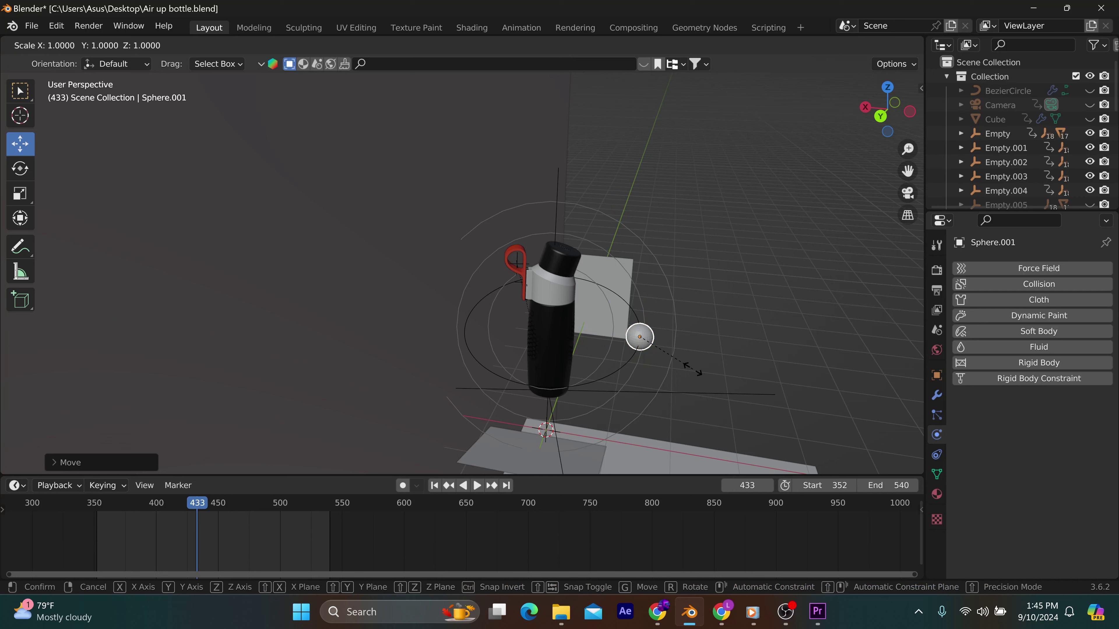
click(705, 378)
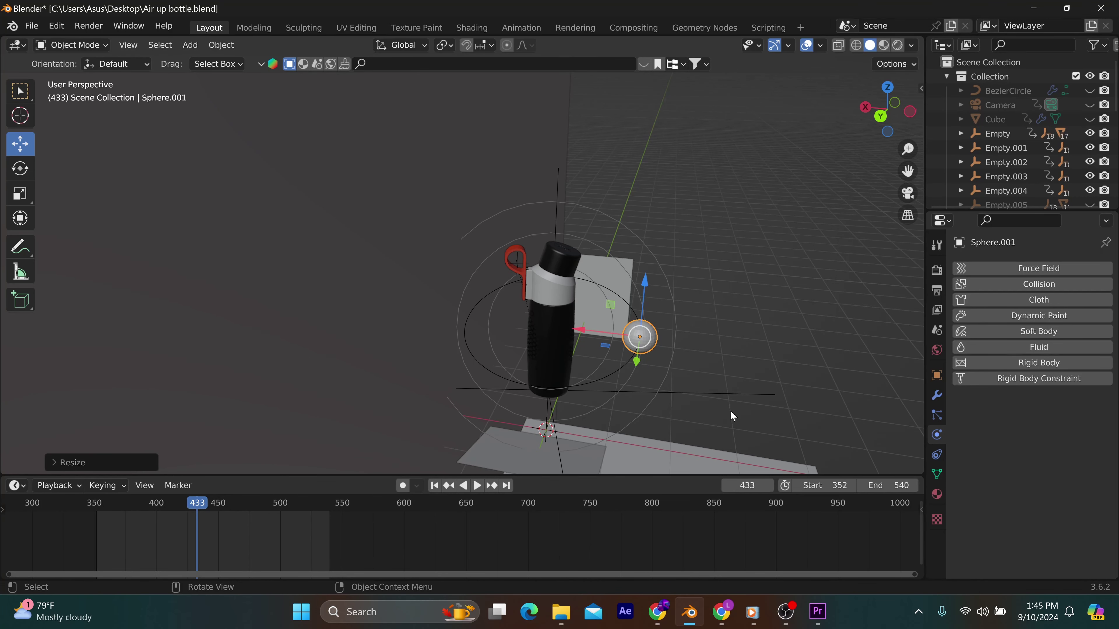
middle_drag(757, 394, 628, 329)
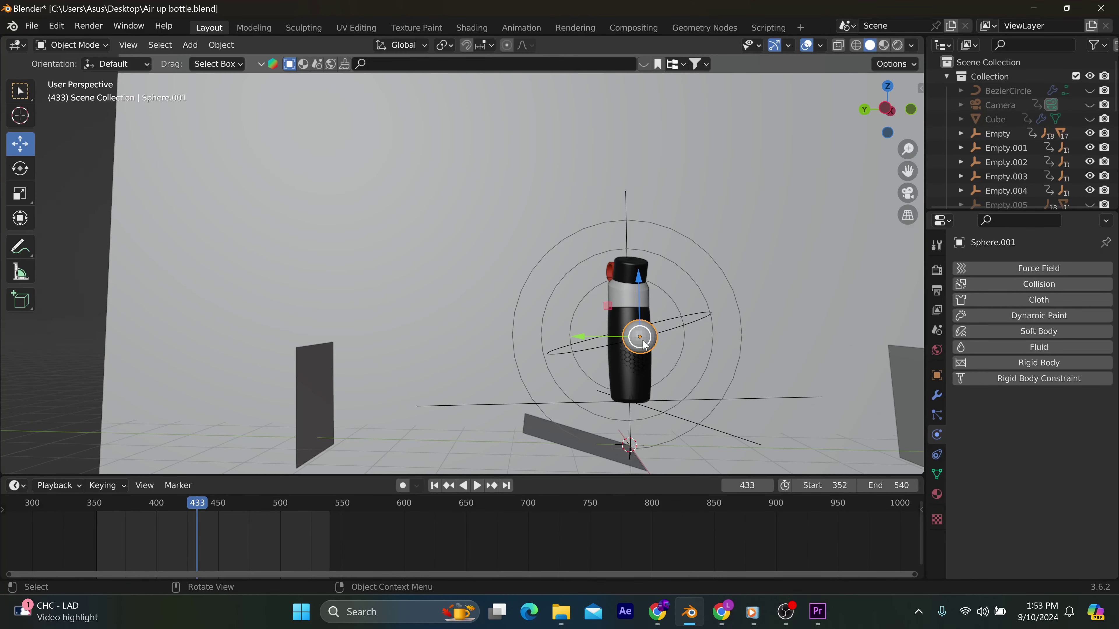
Shade the sphere smooth and give it Fluid physics of type Flow.
right_click(644, 345)
click(643, 334)
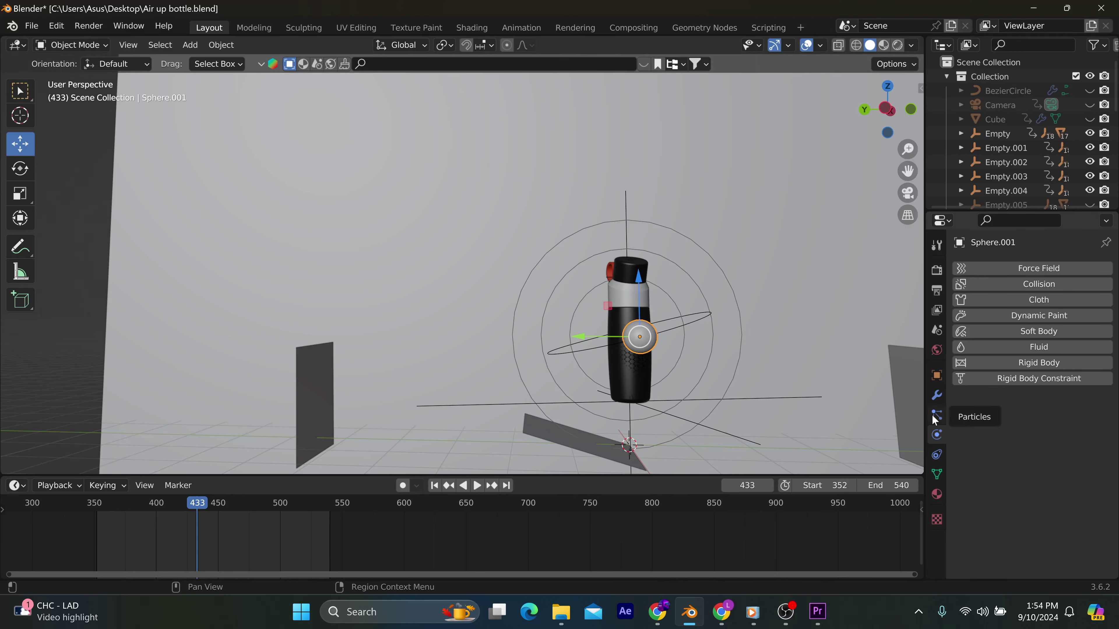
click(1038, 347)
click(1053, 424)
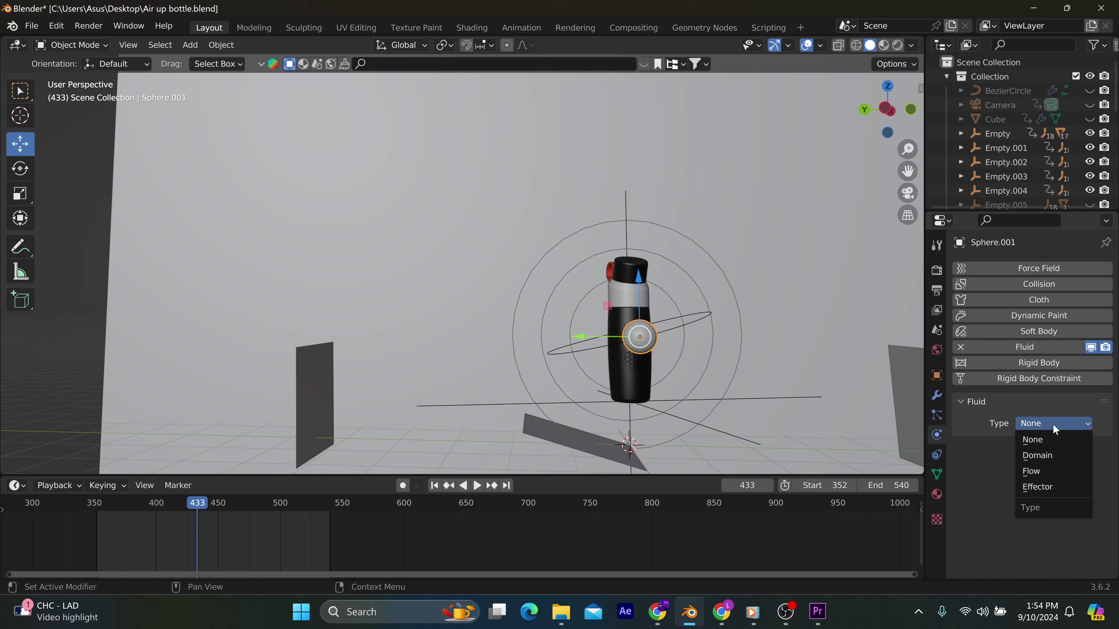
click(1048, 471)
Set the small sphere's fluid flow type to Liquid with Geometry as the flow behavior.
scroll(1036, 469, down, 2)
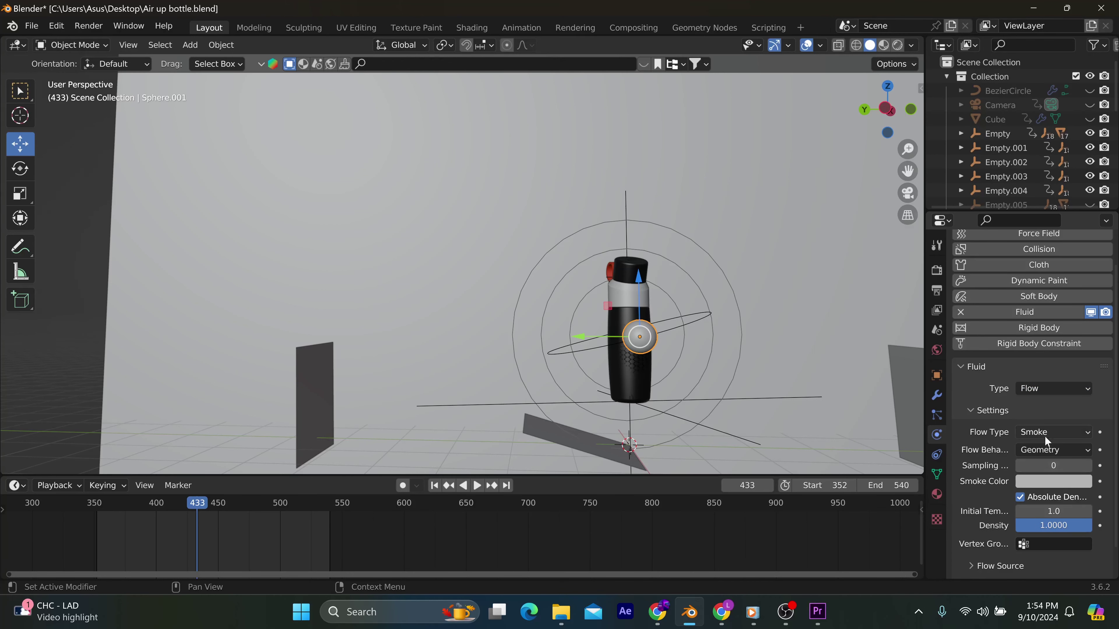
click(1048, 432)
click(1021, 496)
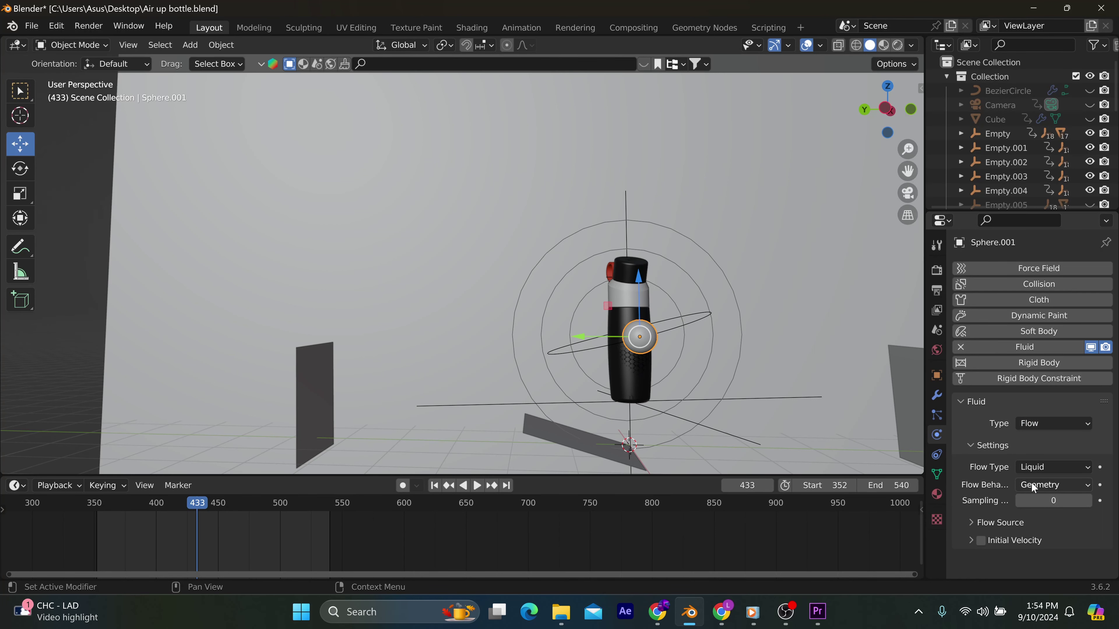
click(1048, 481)
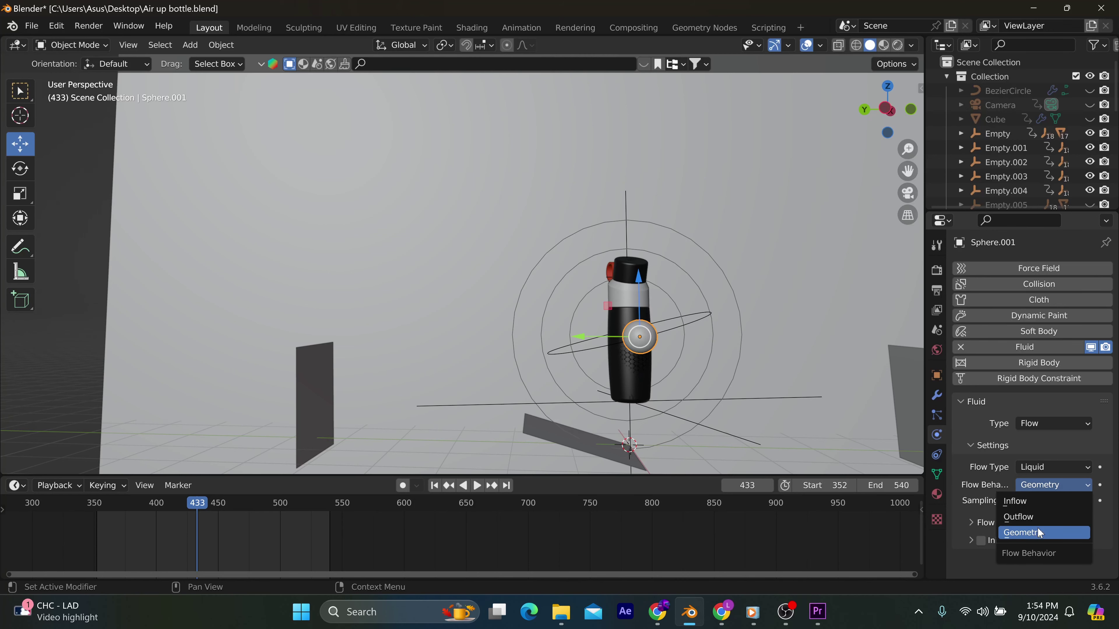
click(1028, 528)
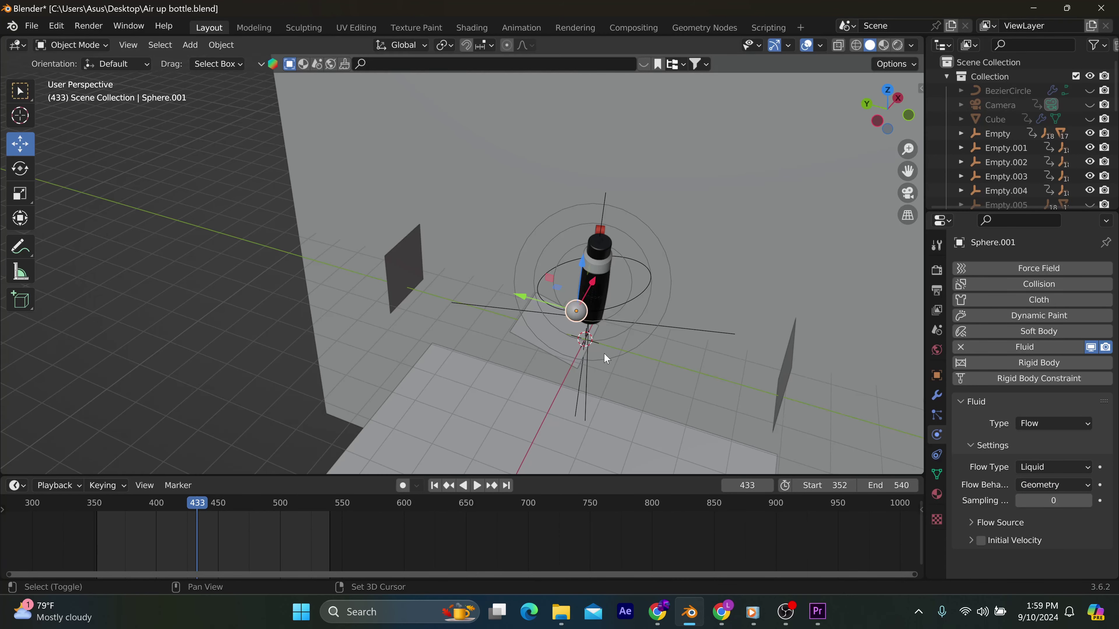
Add a mesh cube at the base of the bottle and scale it up into a large box.
key(shift+a)
mouse_move(612, 307)
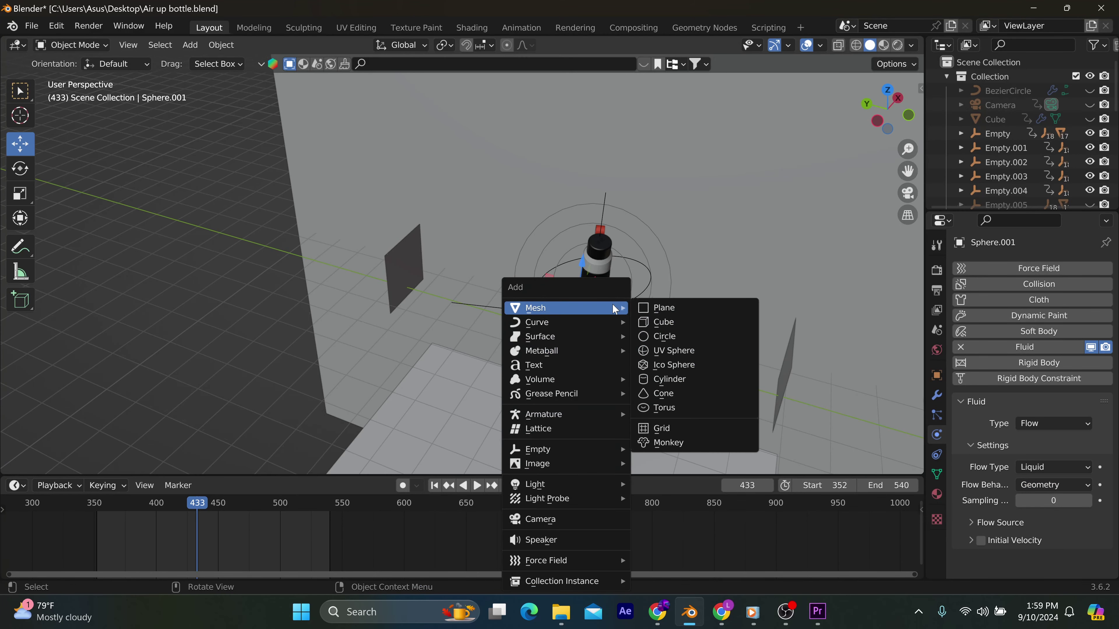
click(678, 323)
middle_drag(664, 349, 646, 387)
key(s)
click(657, 425)
middle_drag(657, 425, 629, 318)
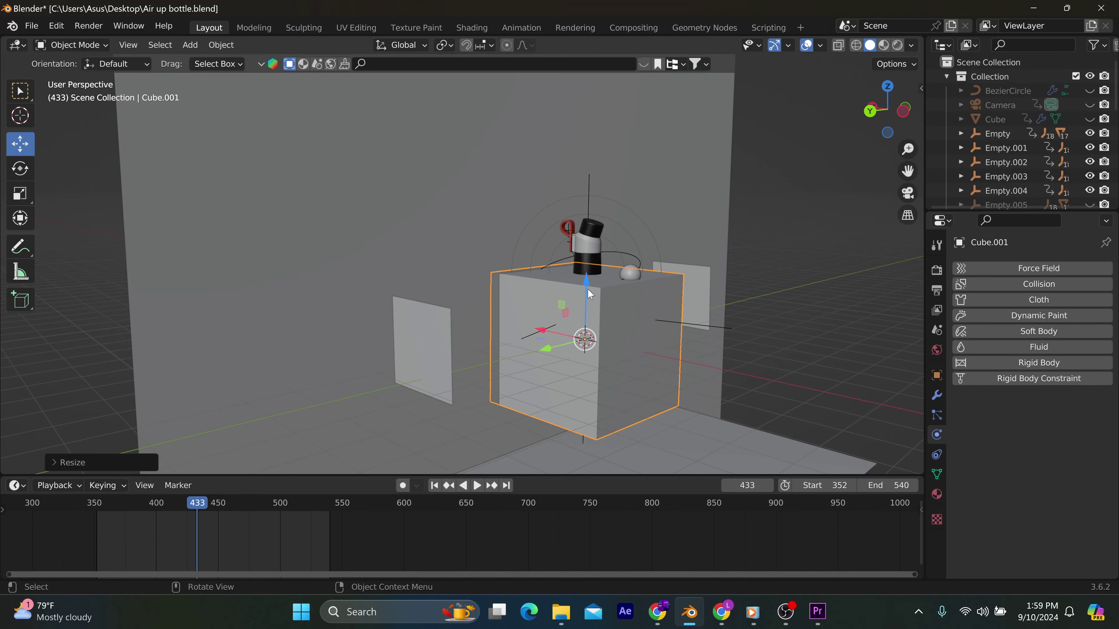
Raise the cube along Z and enlarge it to enclose the bottle, the circle curve and the small sphere.
key(g)
key(z)
click(701, 421)
key(s)
click(763, 430)
middle_drag(764, 430, 701, 405)
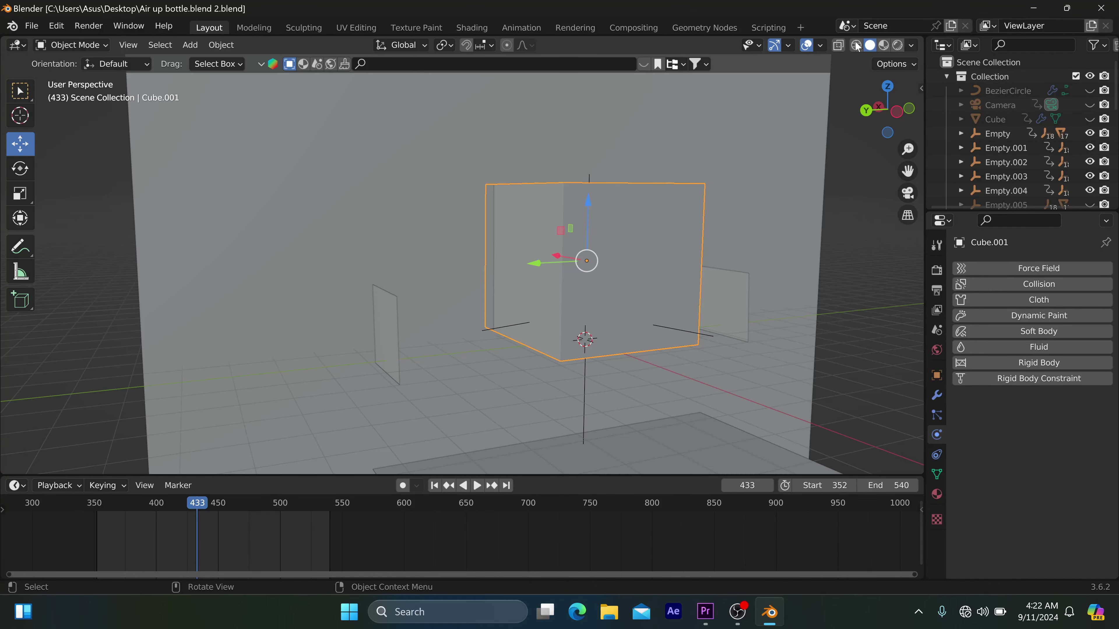
Show the scene as wireframe and make the cube a fluid domain of type Liquid.
click(855, 45)
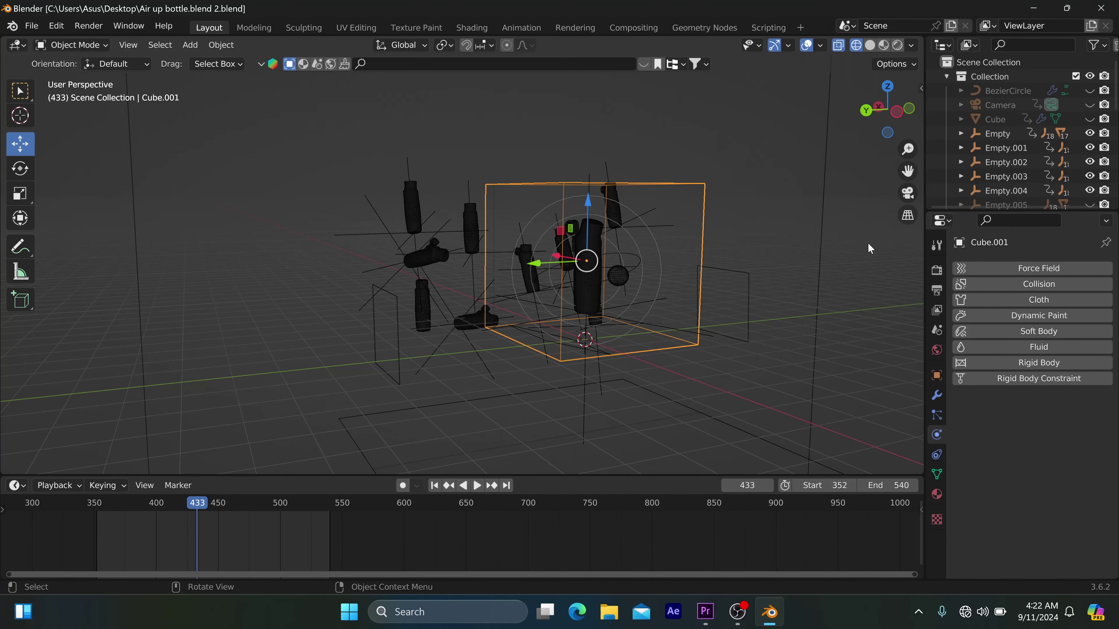
middle_drag(870, 248, 872, 234)
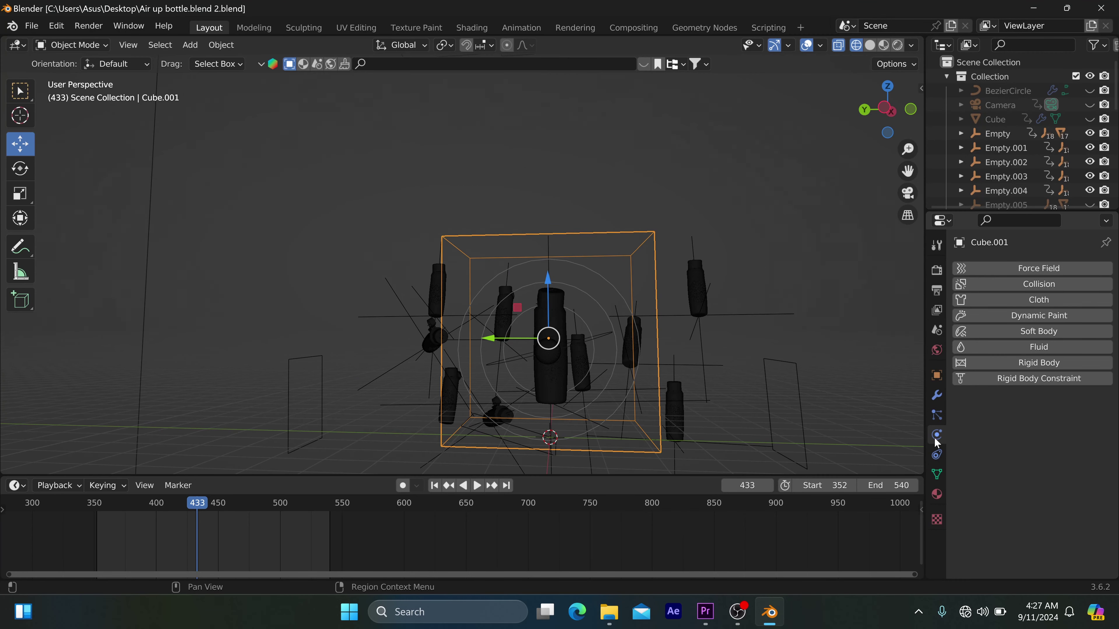
click(1019, 346)
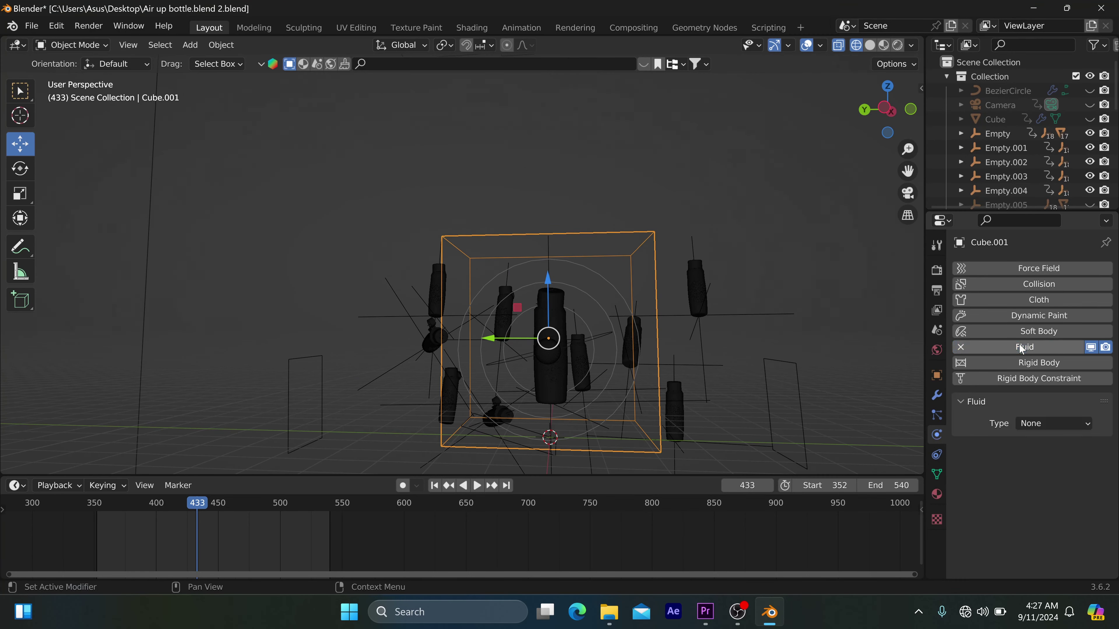
click(1052, 423)
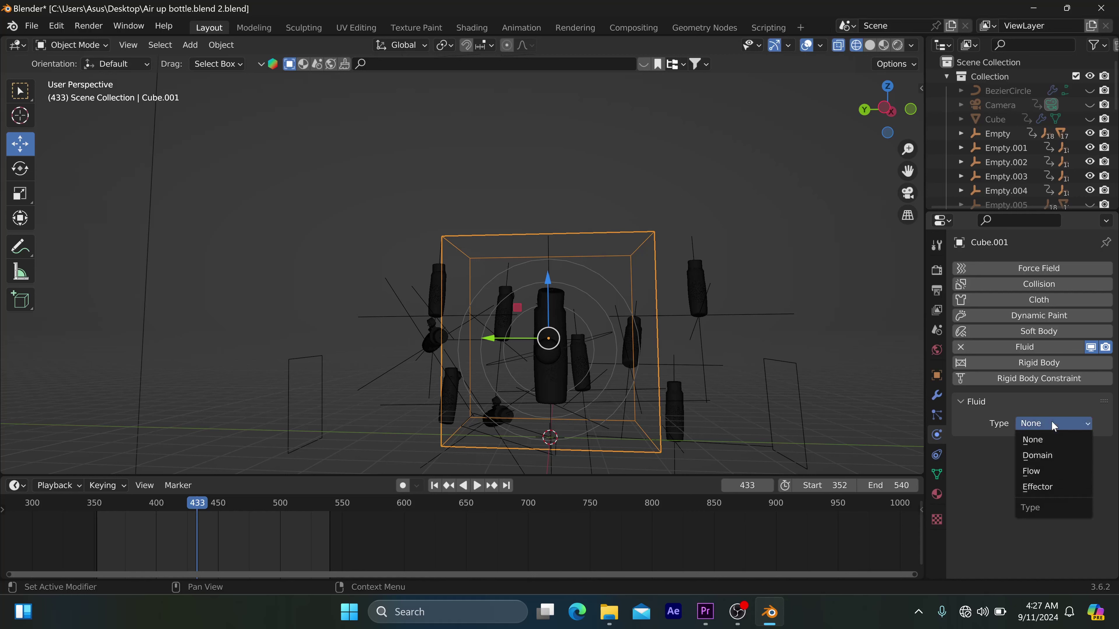
click(1044, 460)
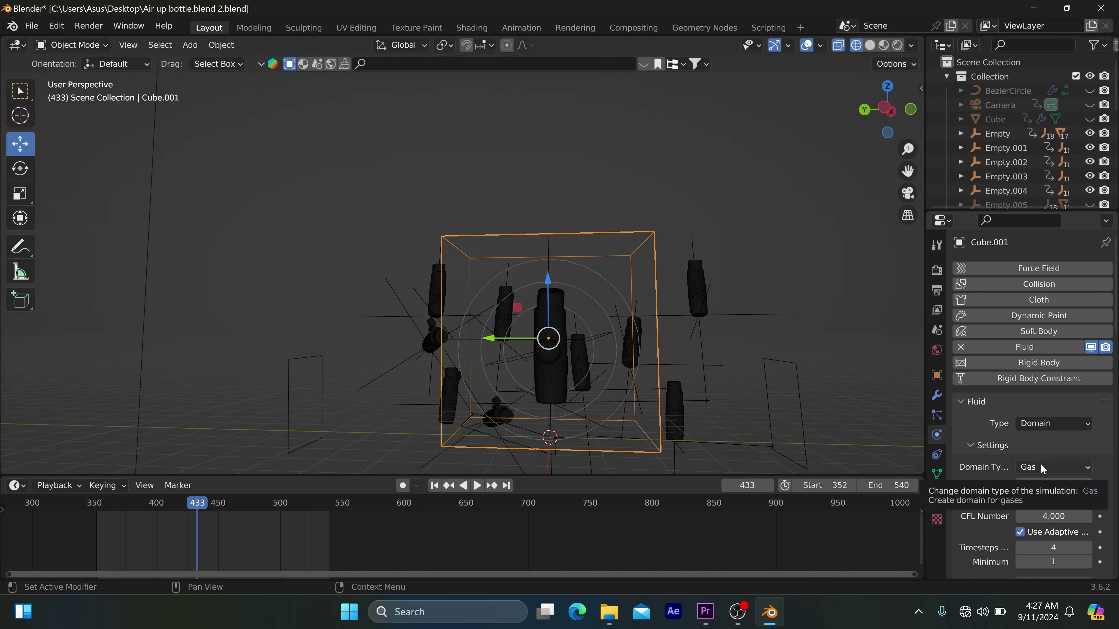
click(1084, 469)
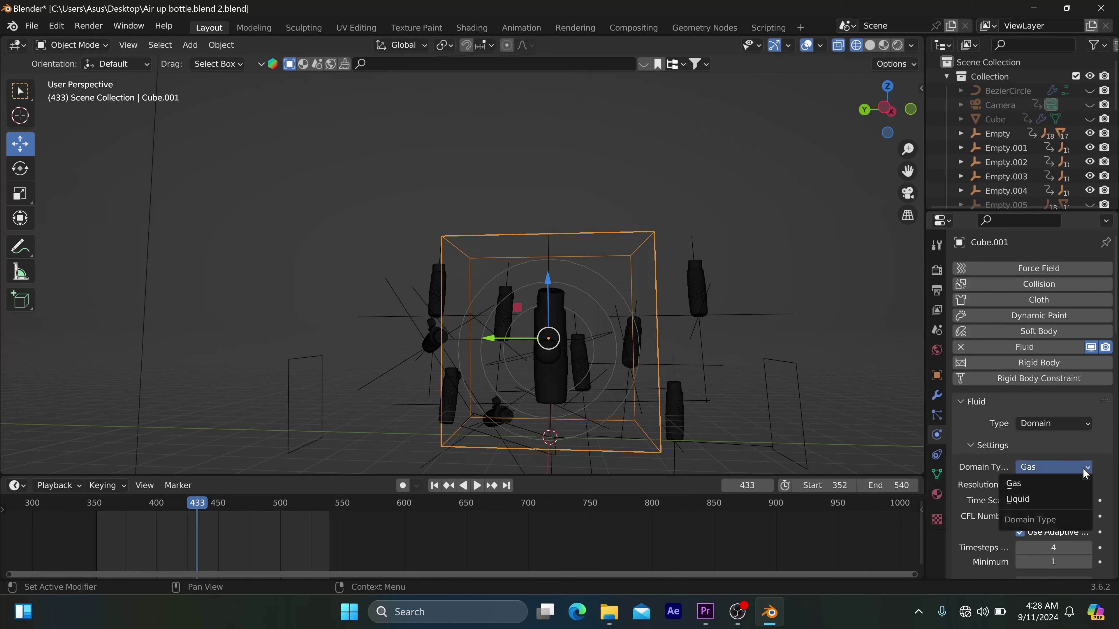
click(1048, 501)
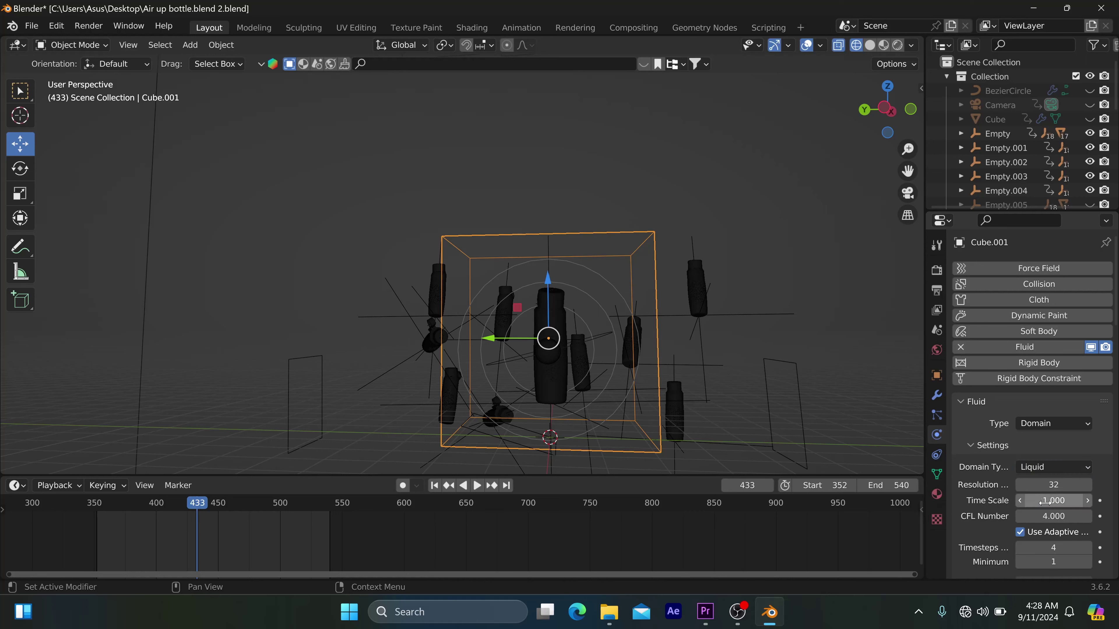
Set the domain's resolution divisions to 200 and enable Mesh generation for the liquid.
click(1052, 484)
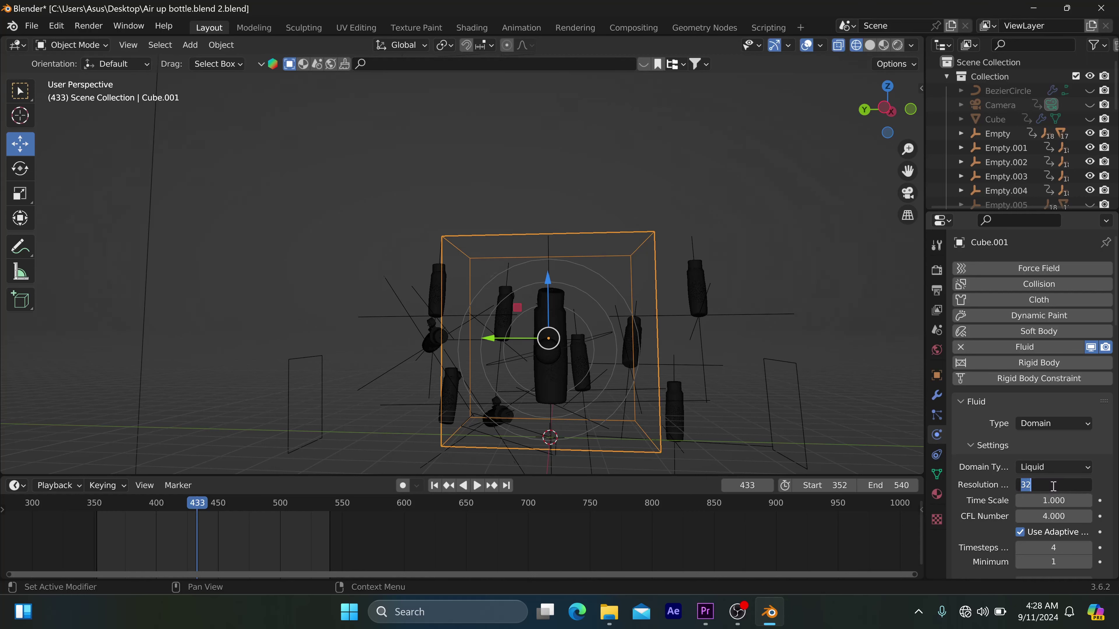
text(200)
key(Return)
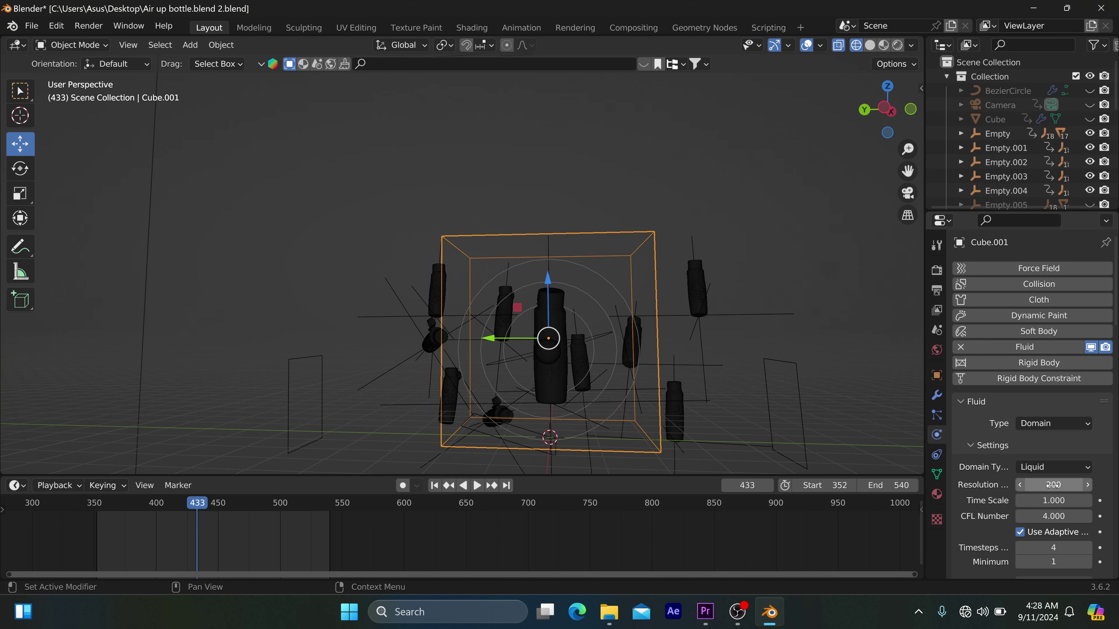
scroll(994, 498, down, 10)
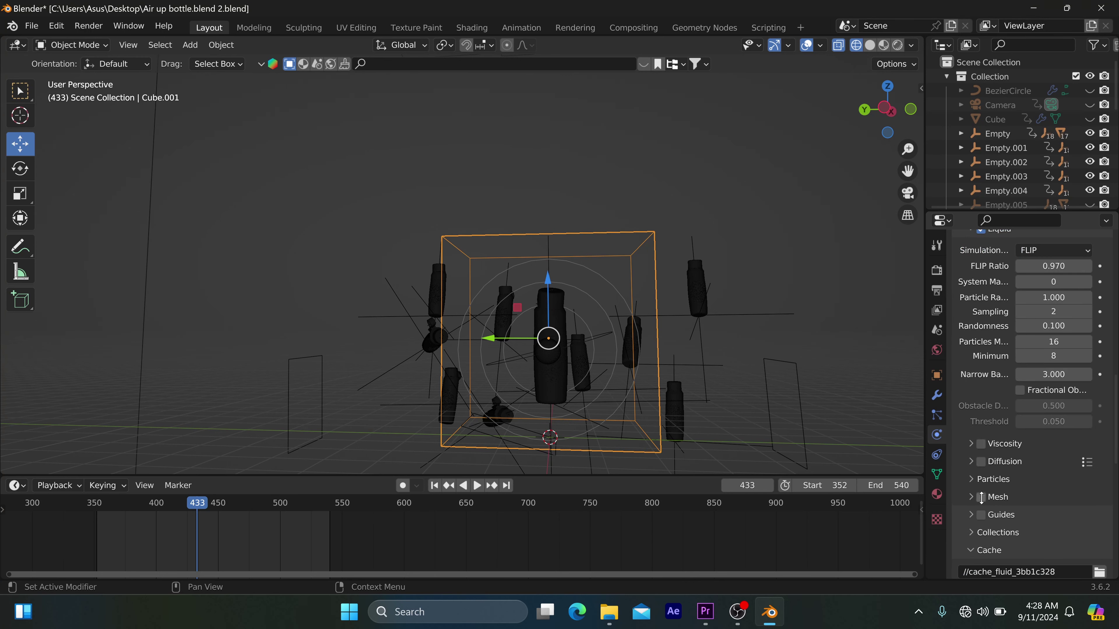
click(981, 498)
Set the domain's cache frame range to start at 350 and end at 540.
scroll(1043, 487, down, 4)
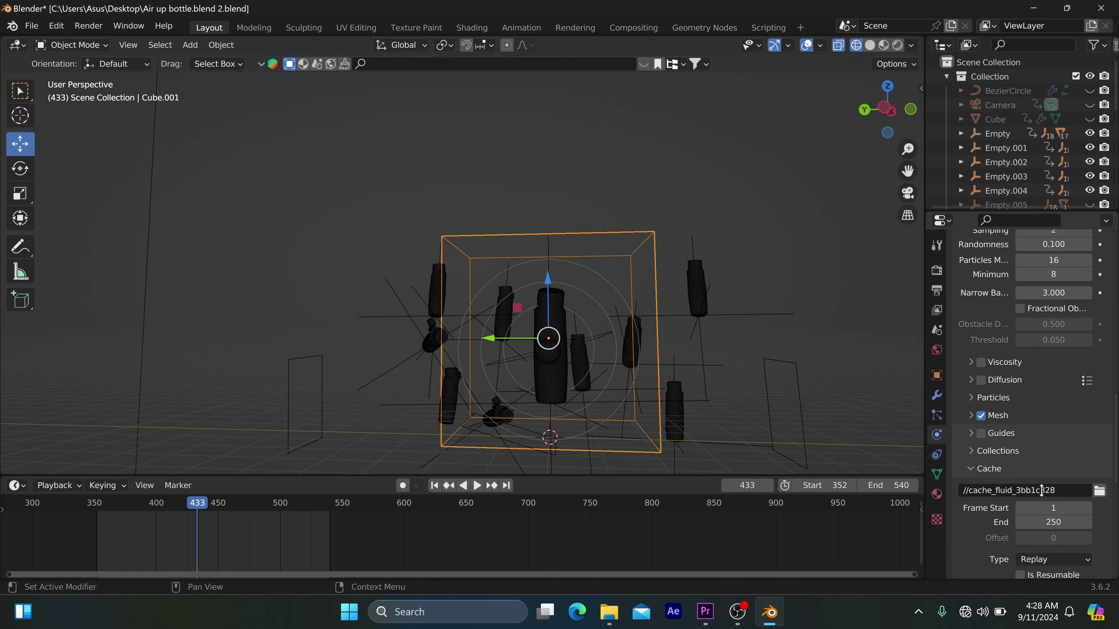
scroll(1042, 490, down, 9)
double_click(1053, 321)
text(250)
double_click(1049, 336)
text(540)
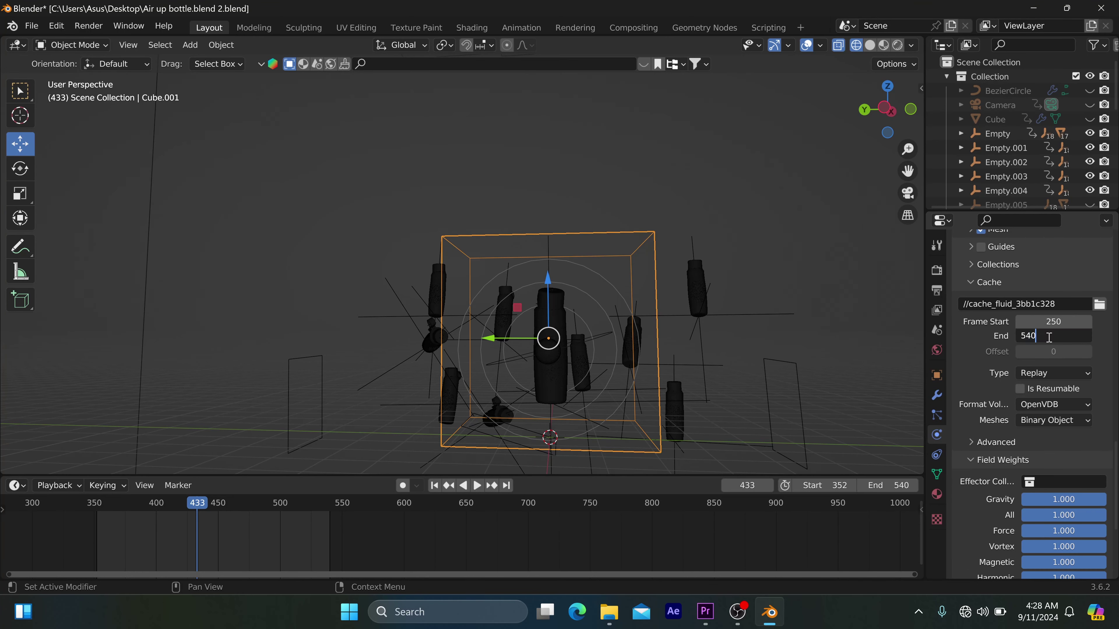
key(Return)
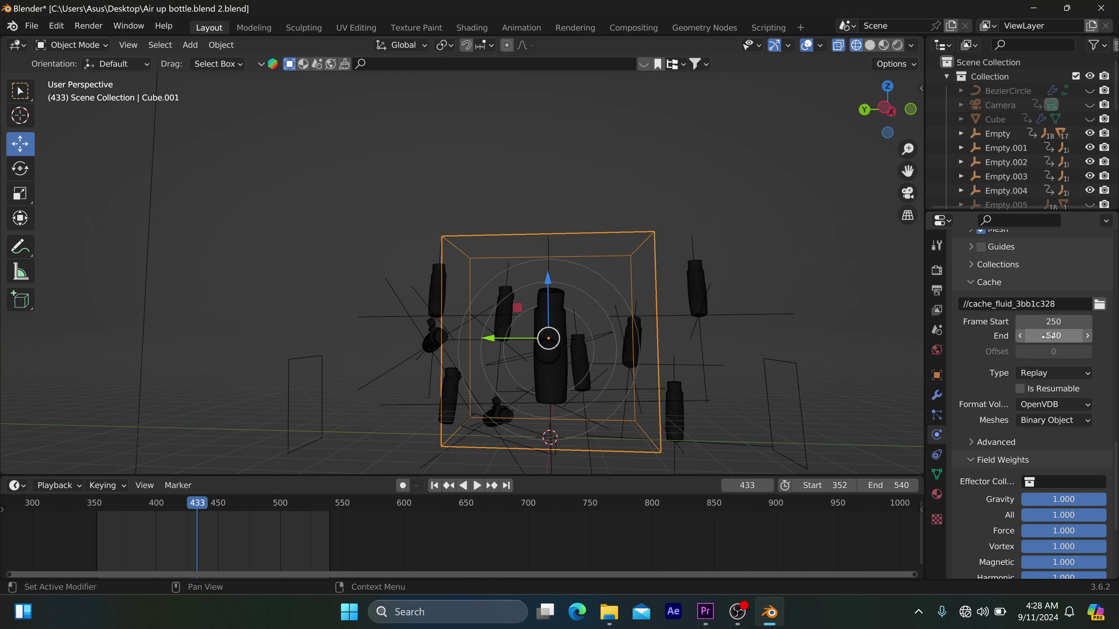
double_click(1053, 321)
text(350)
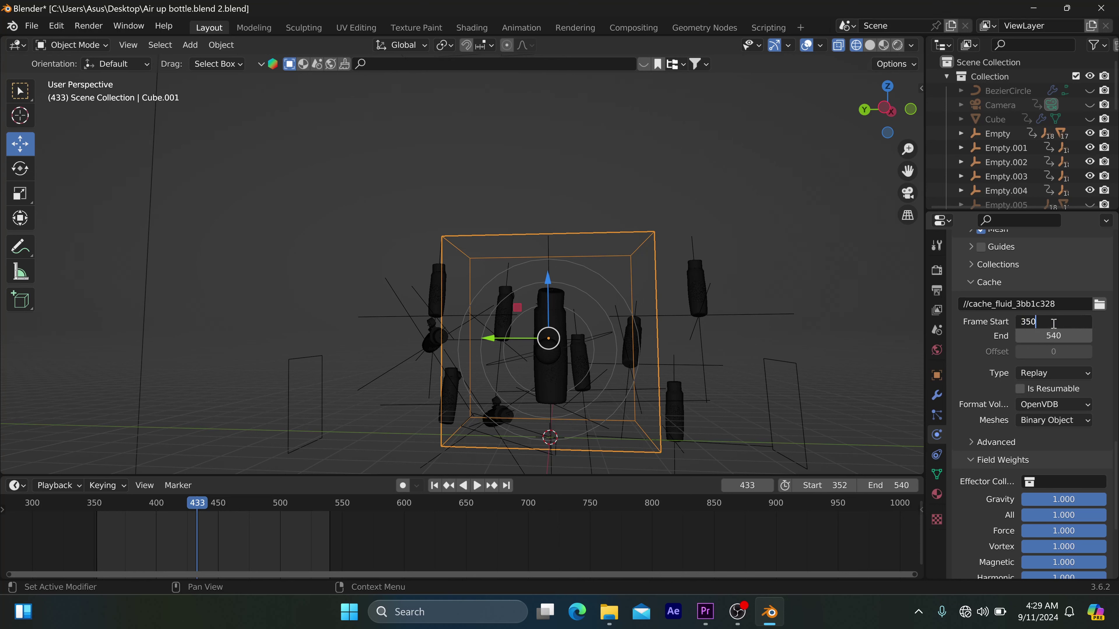
key(Return)
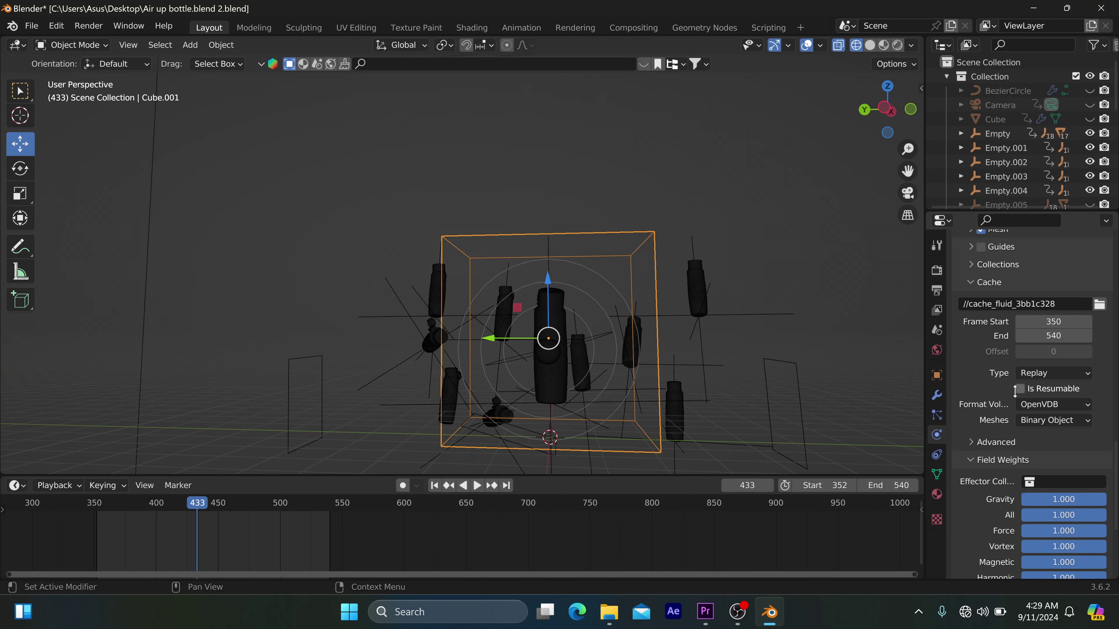
Set the domain's cache type to All with Is Resumable enabled, and its gravity field weight to 0.
click(1087, 373)
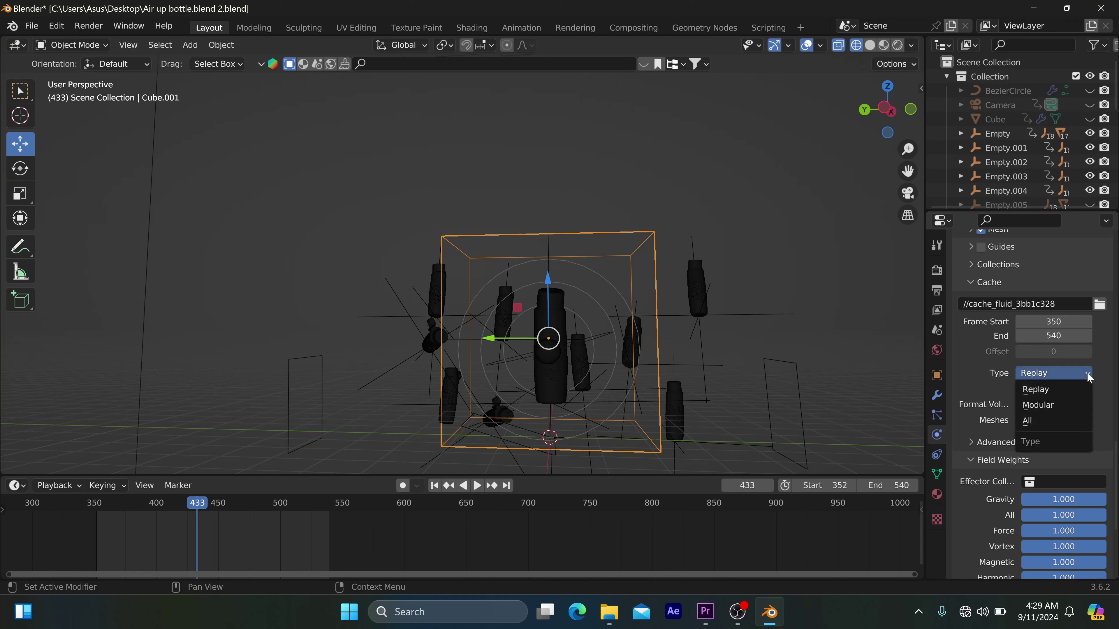
click(1055, 421)
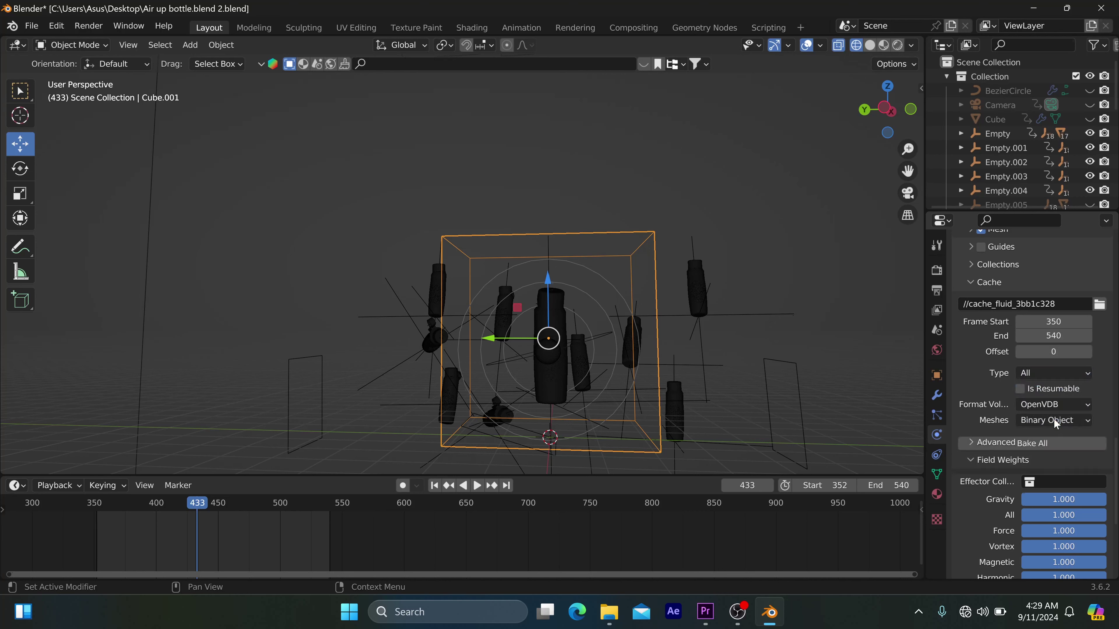
click(1019, 388)
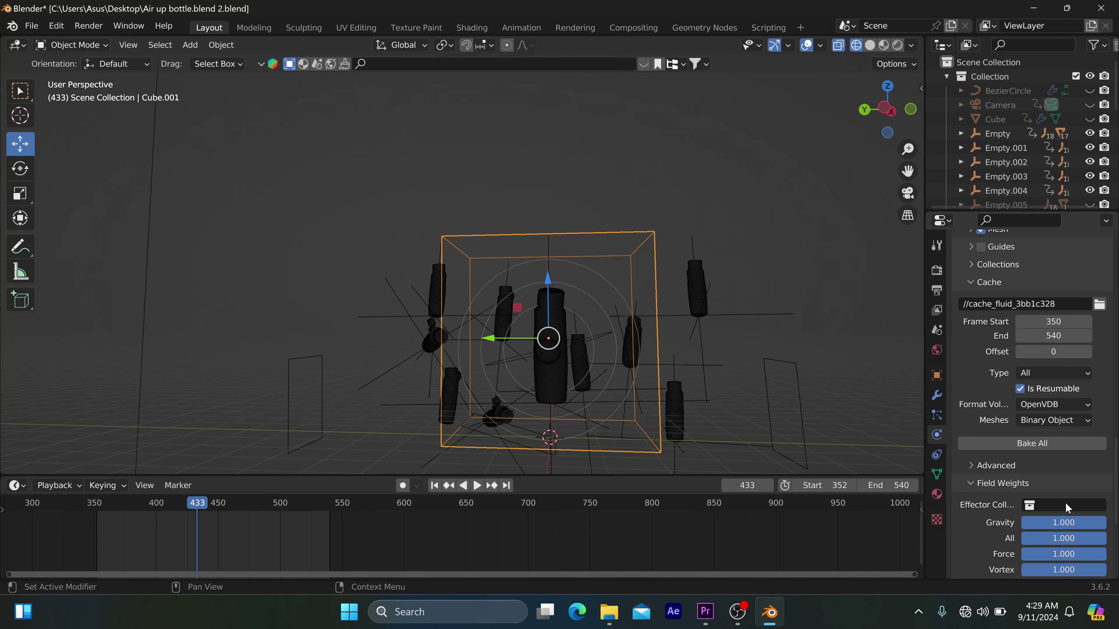
click(1070, 522)
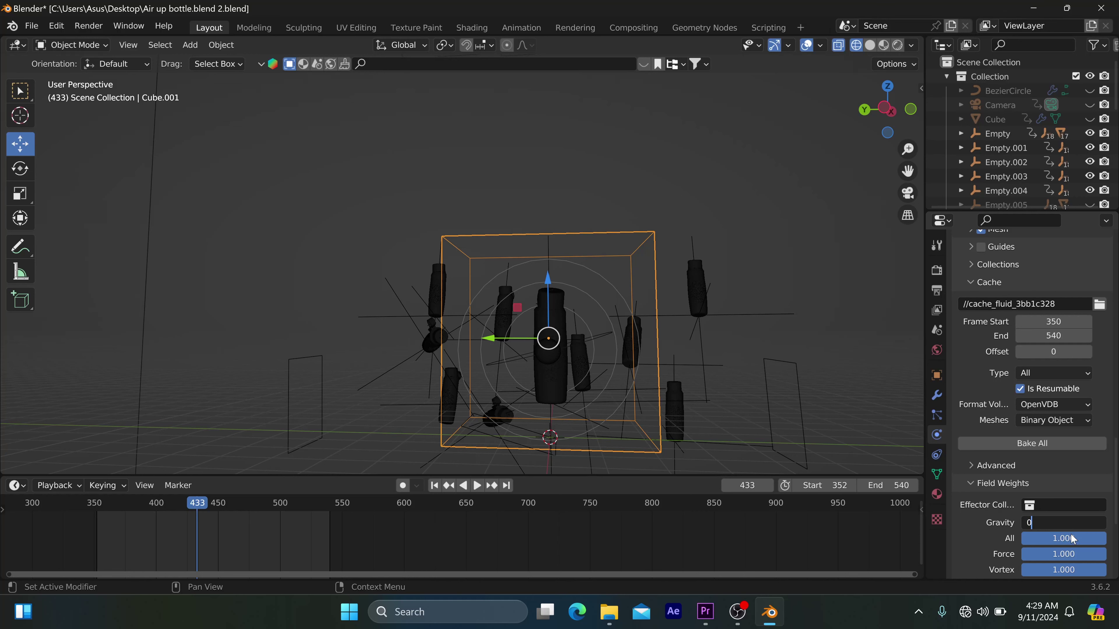
key(Return)
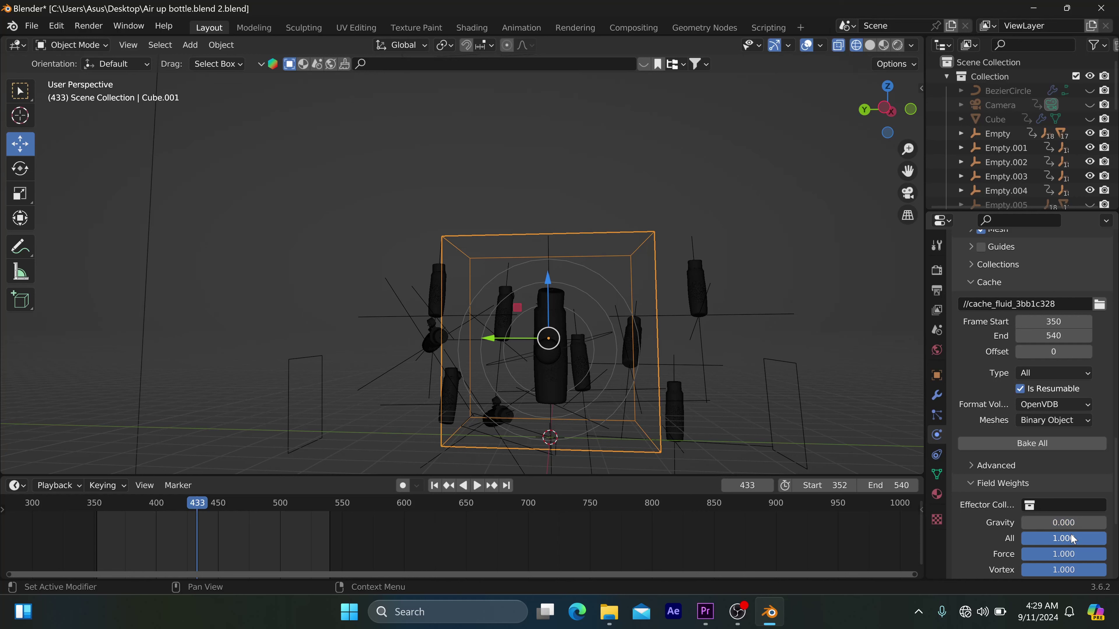
Bake the domain's entire fluid simulation and play the animation from frame 352.
click(1059, 444)
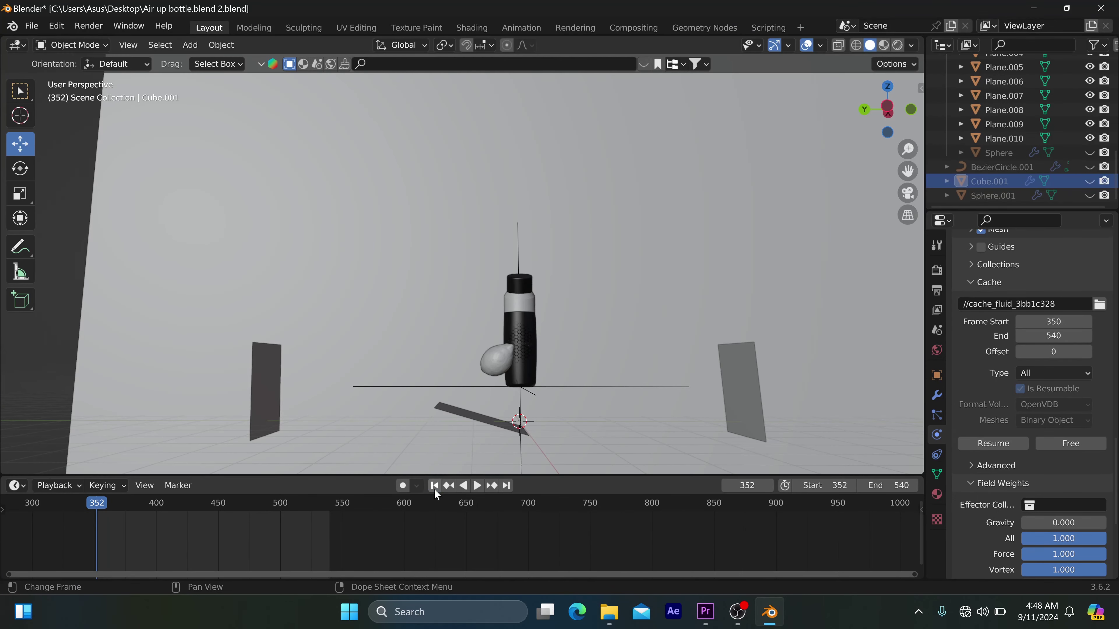
click(477, 485)
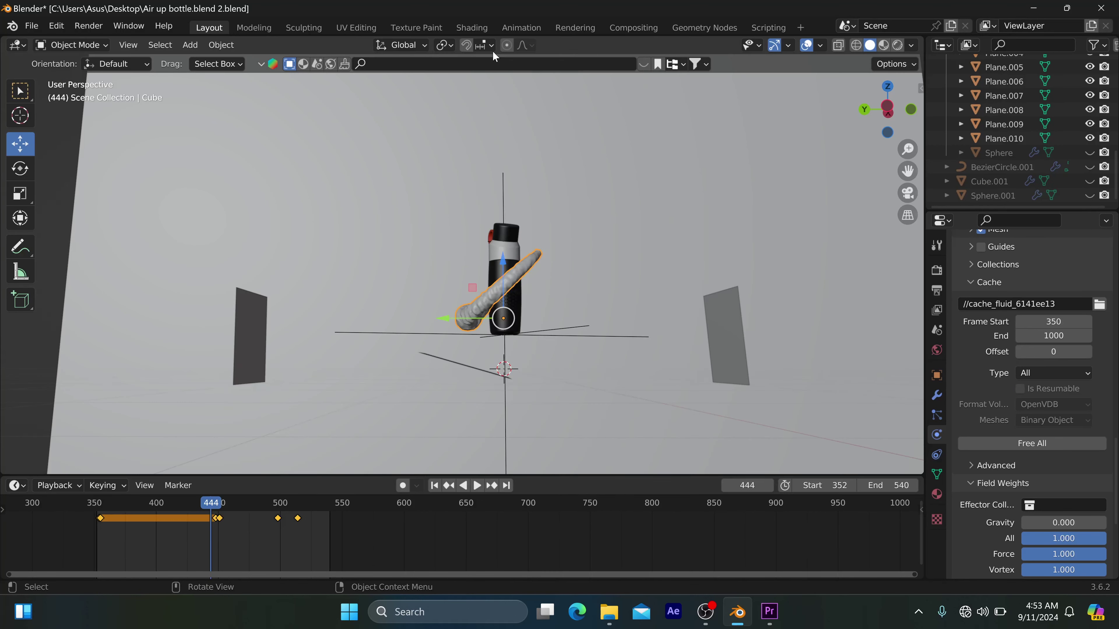
Switch to the Shading workspace and delete the Principled BSDF node from the liquid's material.
click(472, 27)
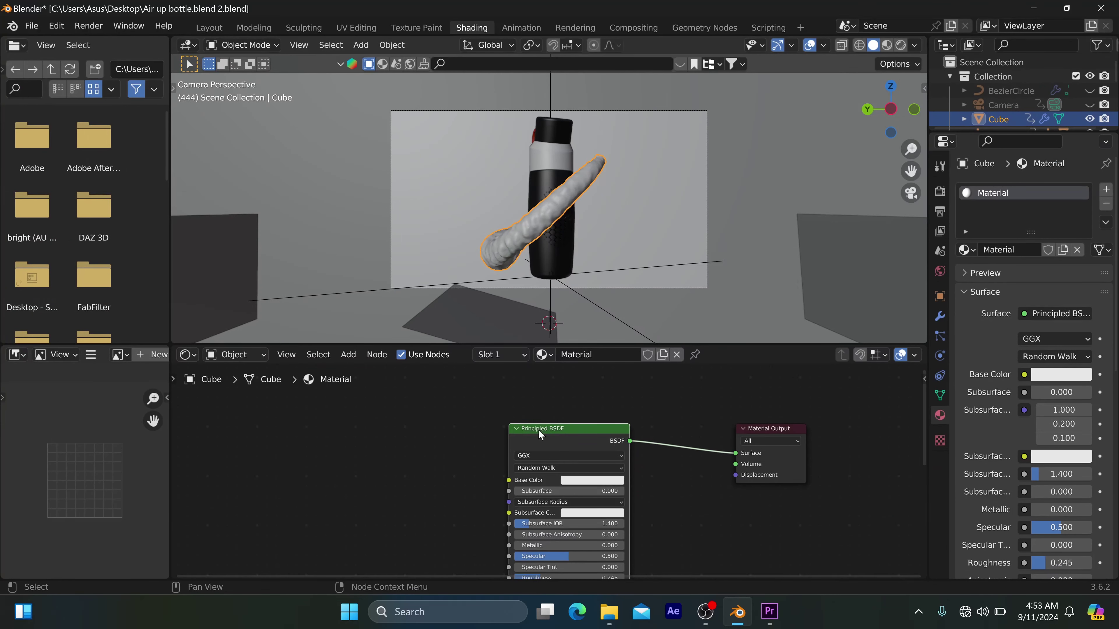
click(517, 428)
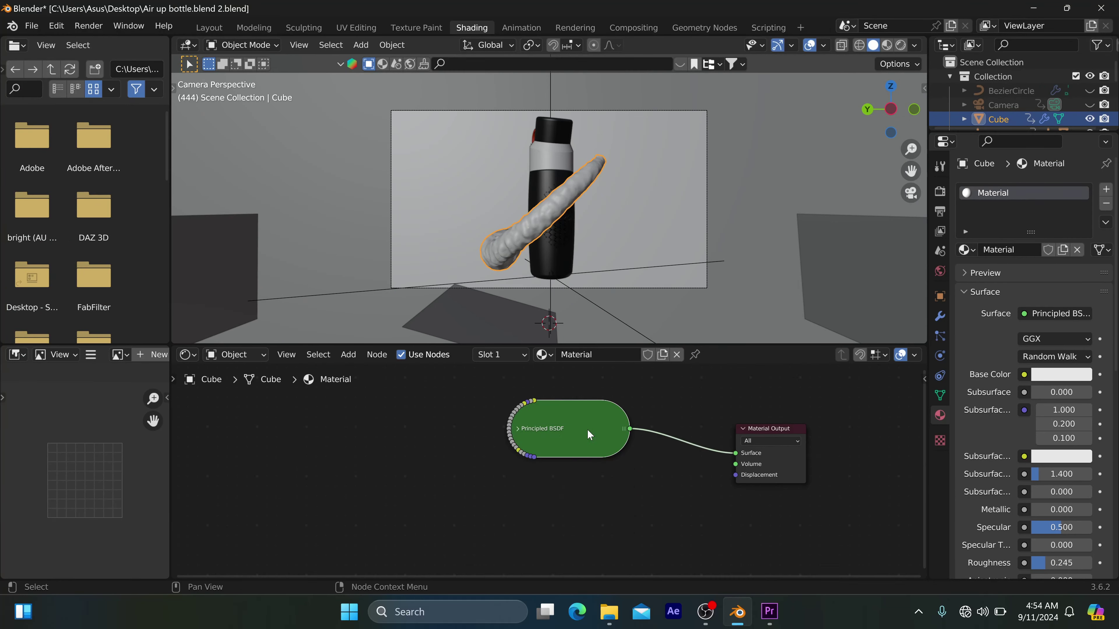
key(x)
Add a Glass BSDF node to the liquid's material and connect it to the Material Output's Surface.
key(shift+a)
mouse_move(554, 467)
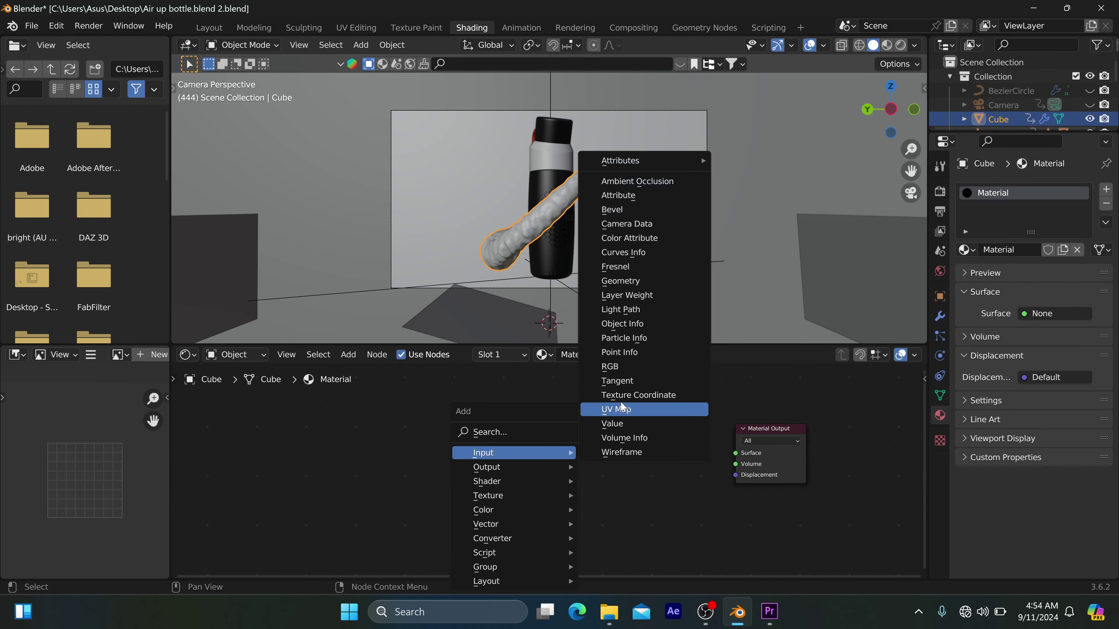
click(547, 431)
text(g)
key(Return)
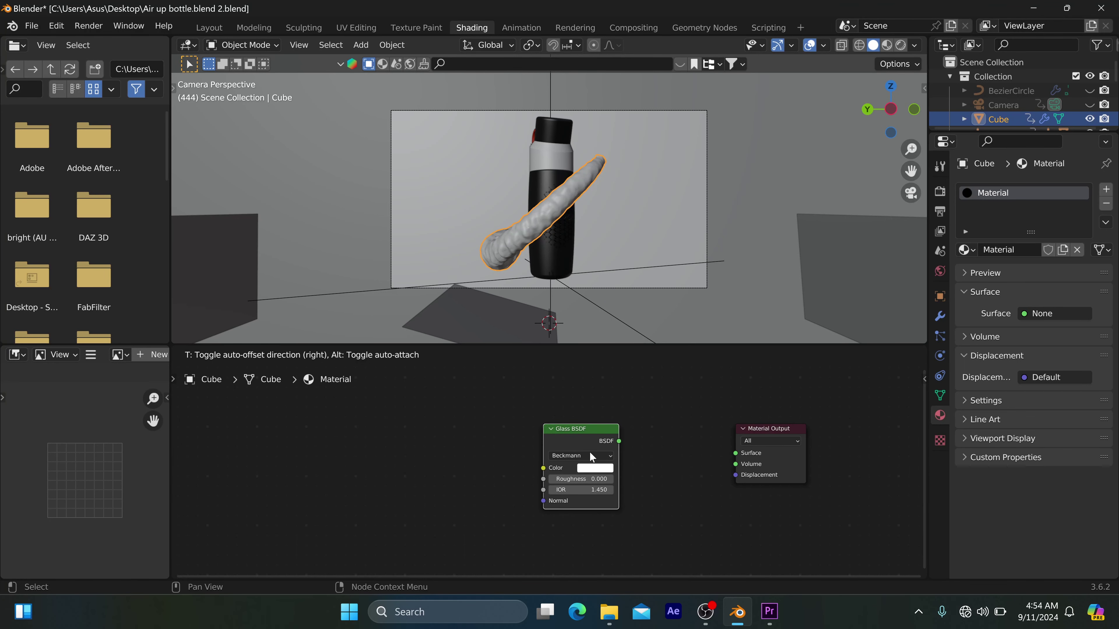
click(590, 452)
drag(619, 441, 735, 453)
Set the Glass BSDF's IOR to 1.33 and its roughness to 0.2.
click(600, 489)
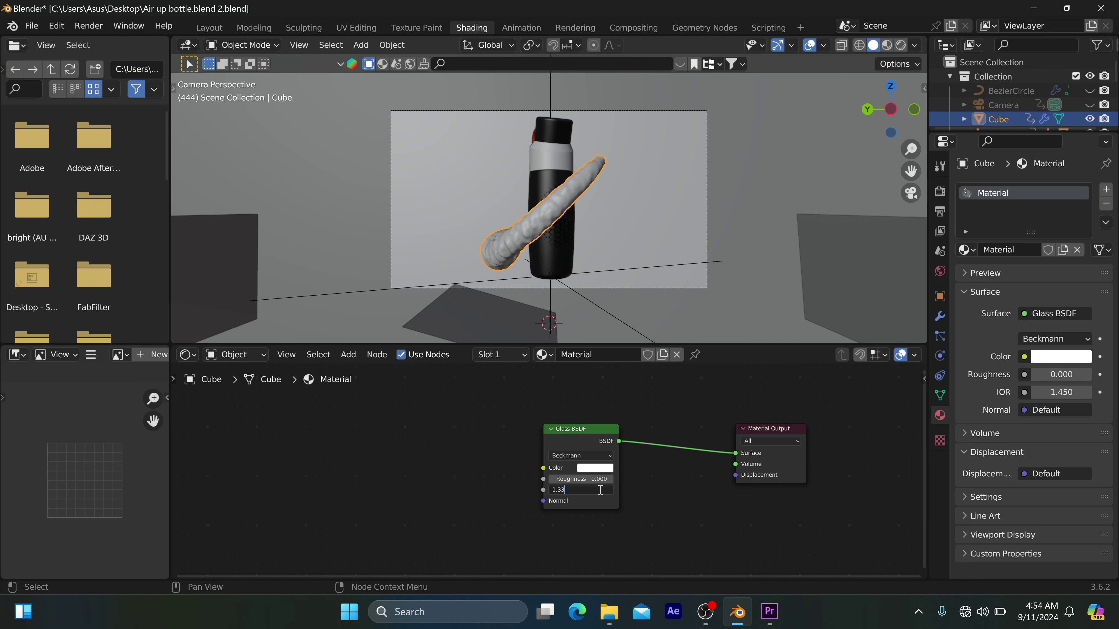
text(1.33)
key(Return)
click(595, 478)
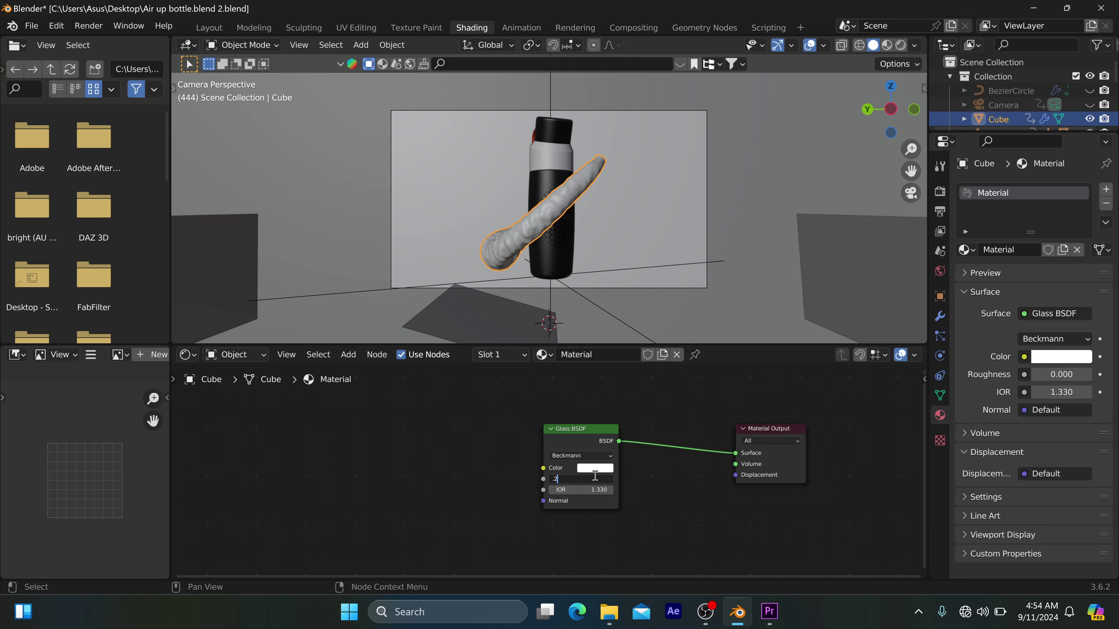
key(Return)
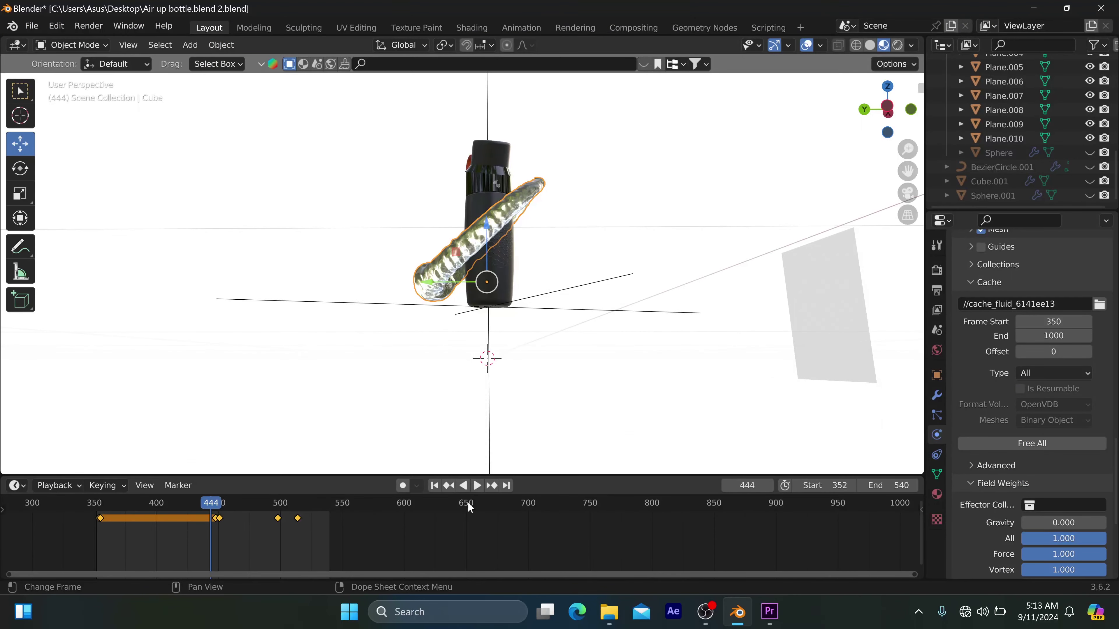
Play the animation from frame 444 to examine the glass liquid moving around the bottle.
click(475, 488)
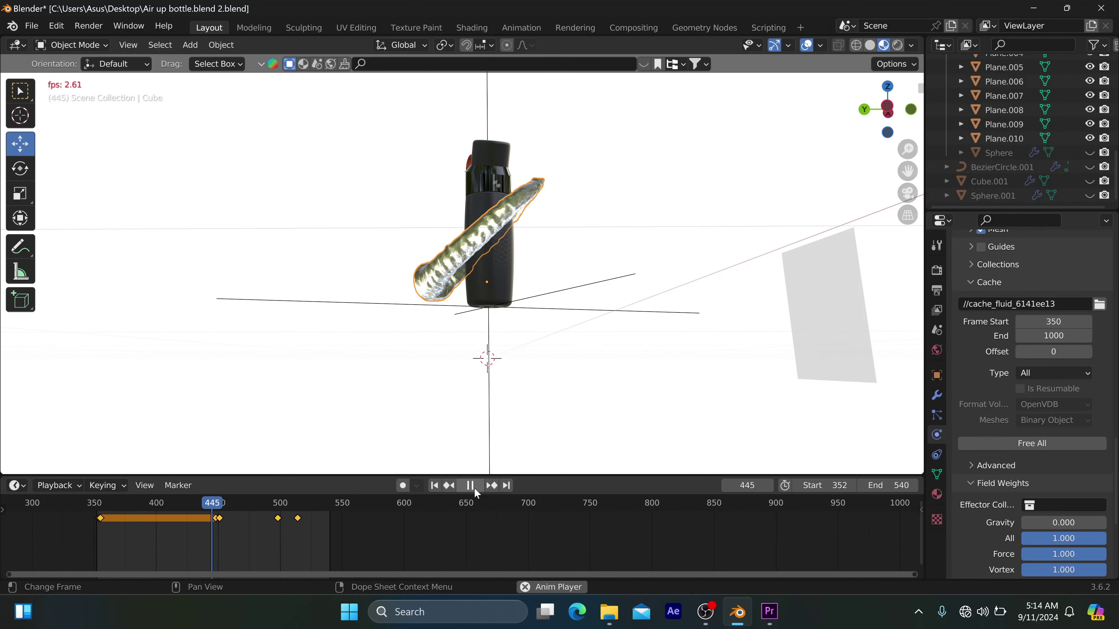